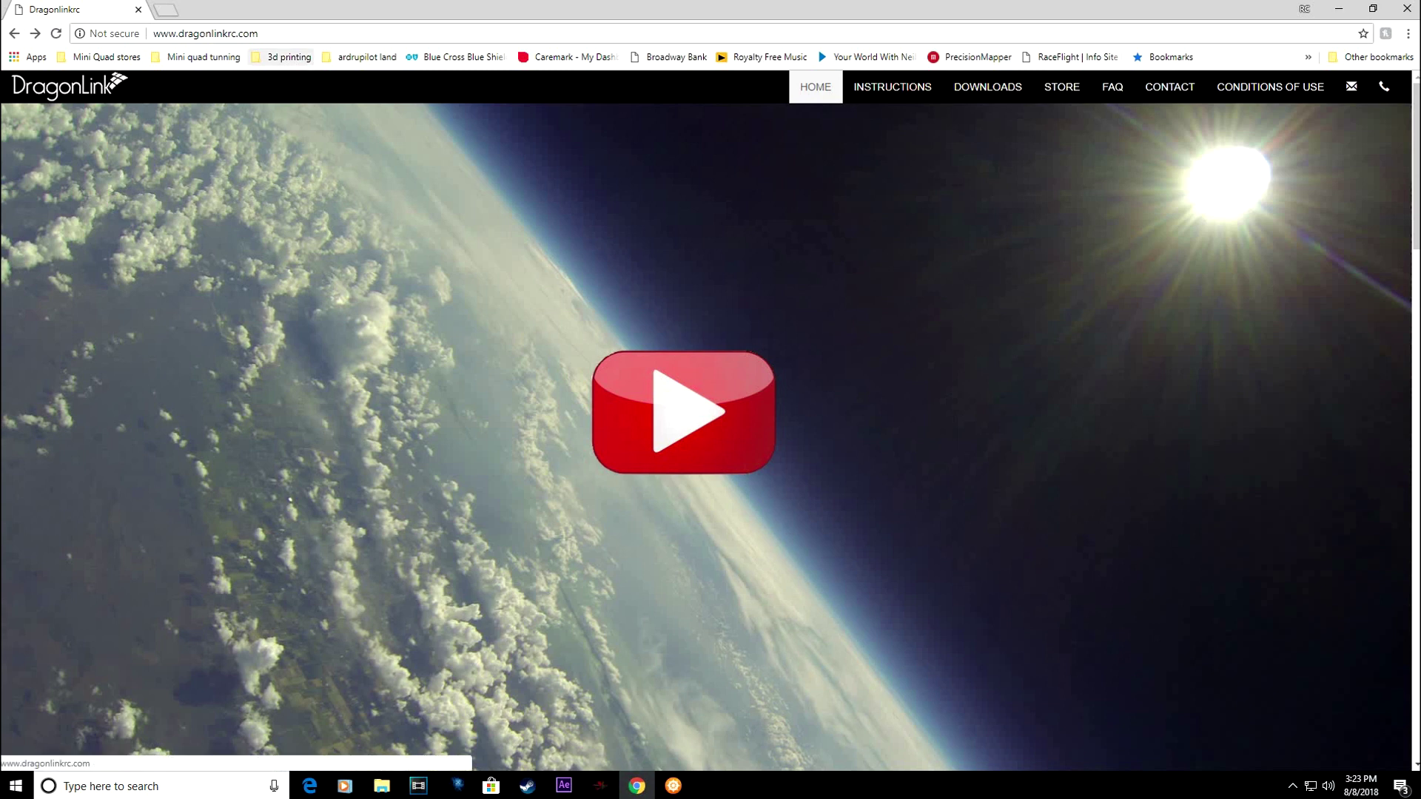
# Go to the site's instructions page and open the Dragon Link V3 Slim Systems section.
pyautogui.click(894, 96)
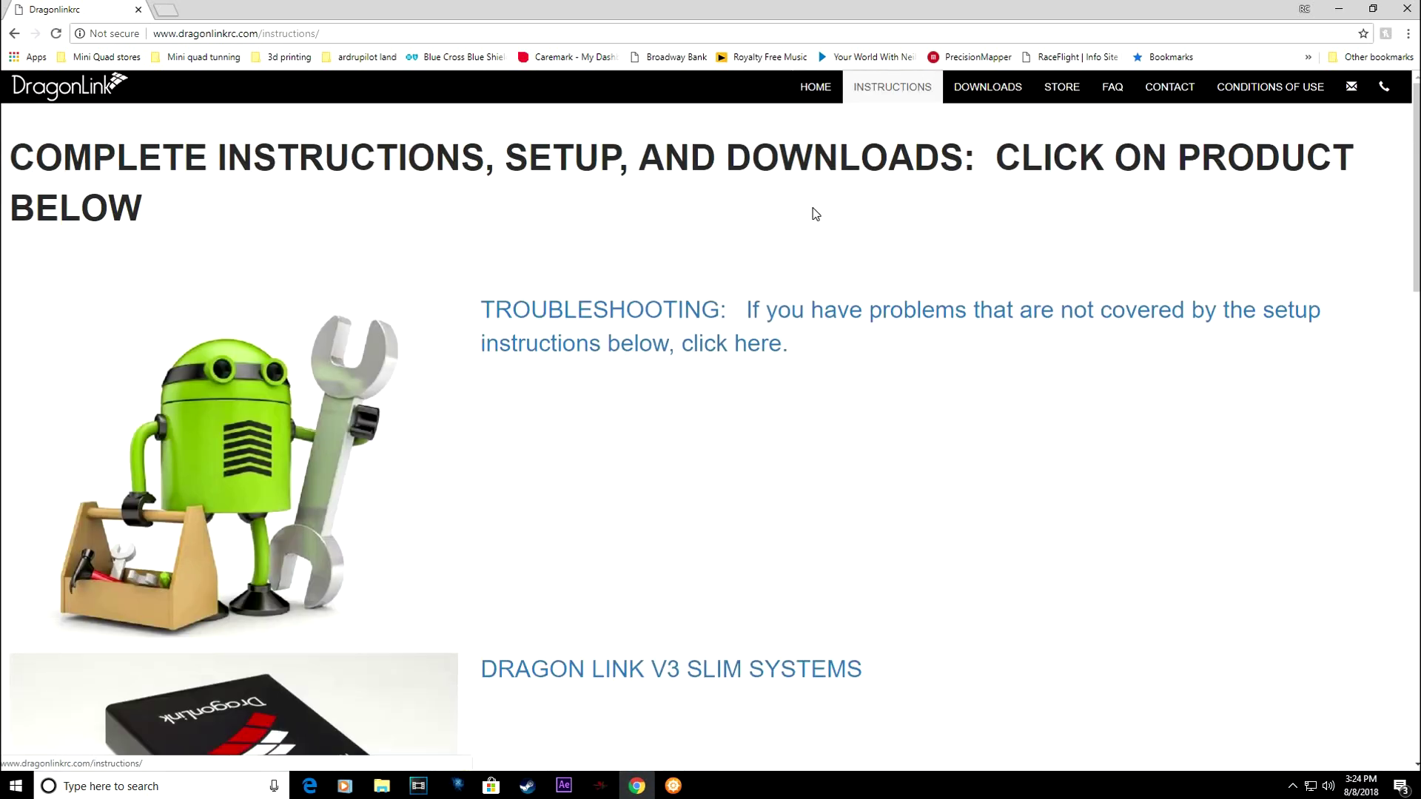
pyautogui.scroll(-5, 666, 273)
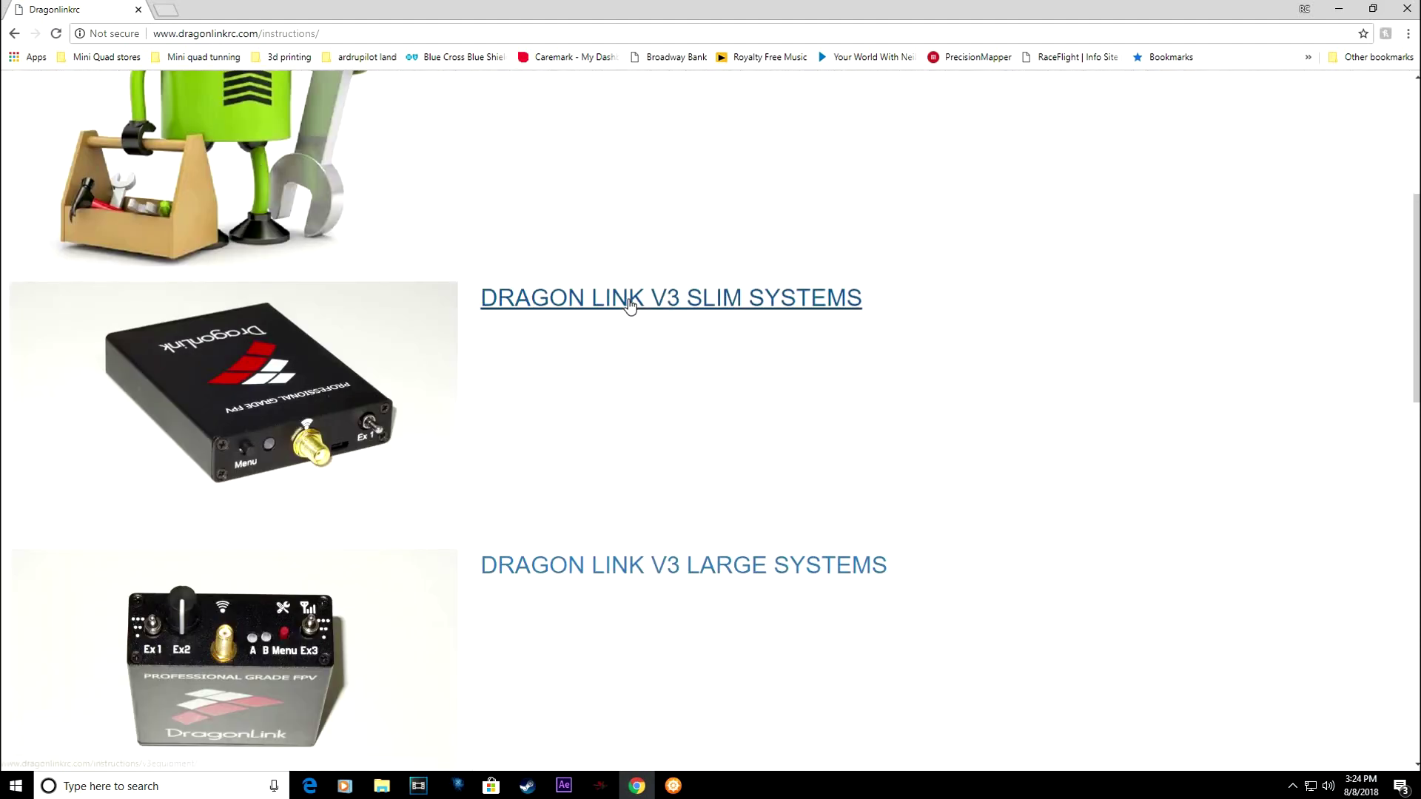
pyautogui.click(630, 305)
pyautogui.scroll(-15, 839, 315)
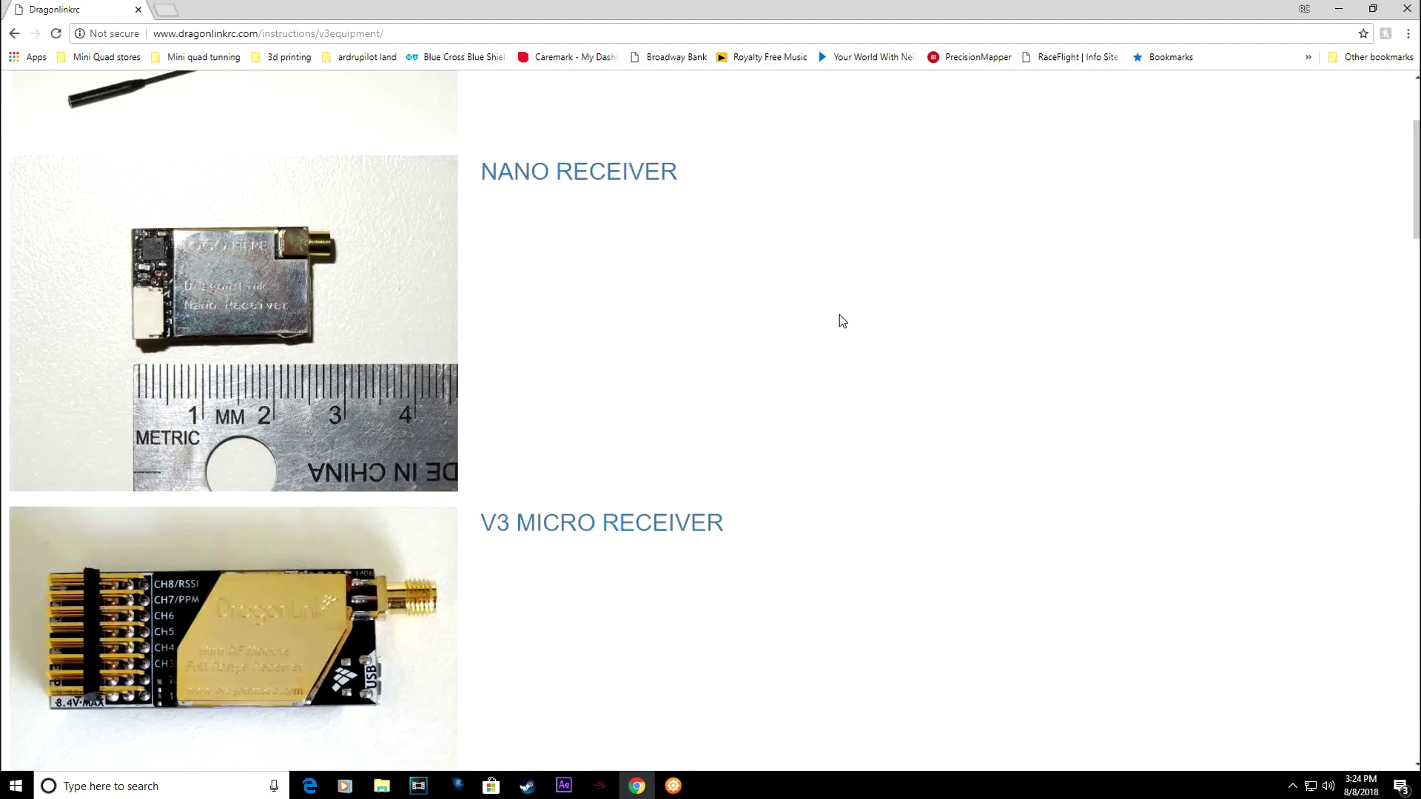
pyautogui.scroll(-7, 837, 320)
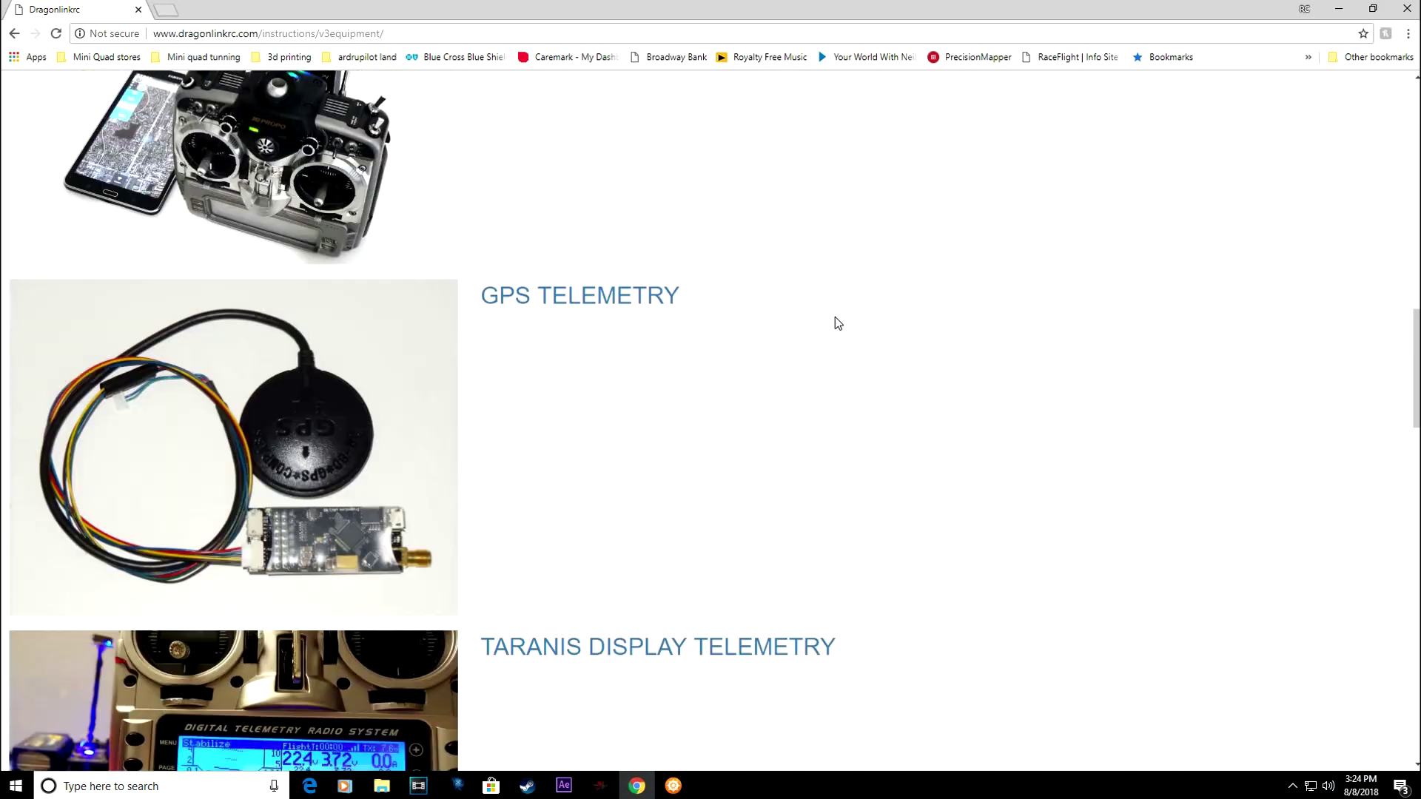
# Open and read the Taranis Display Telemetry guide, with its wiring photos and setup steps.
pyautogui.click(712, 294)
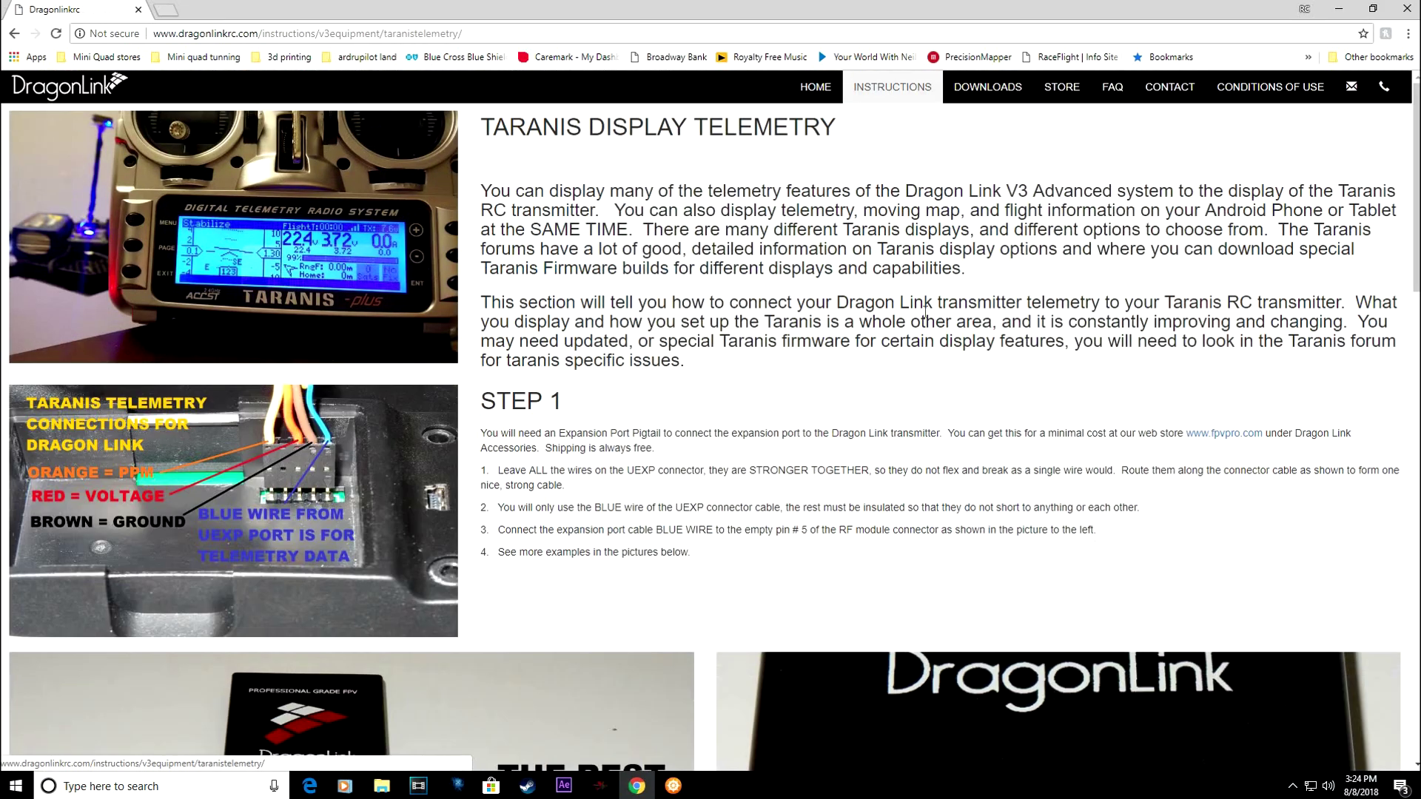
pyautogui.scroll(-1, 913, 309)
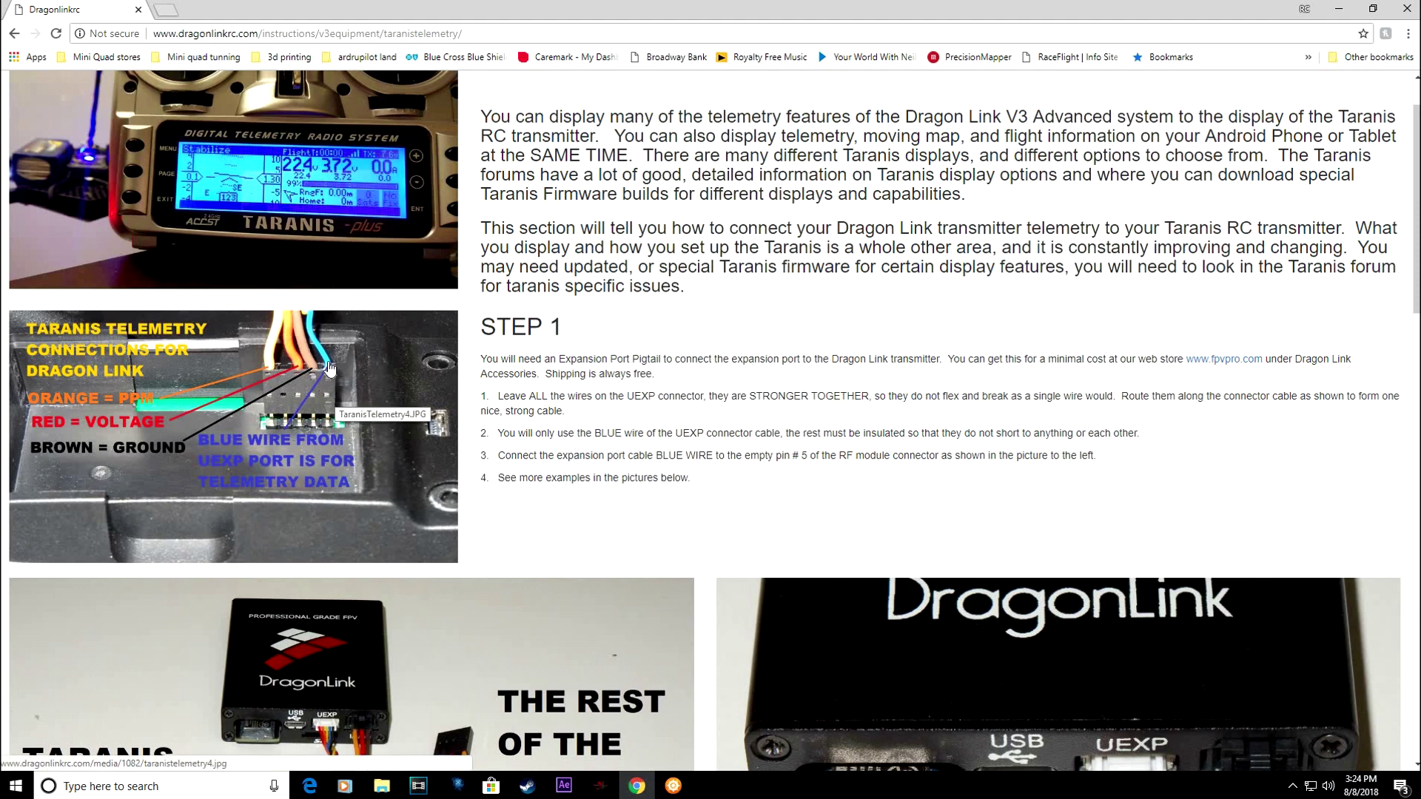
pyautogui.scroll(-4, 488, 415)
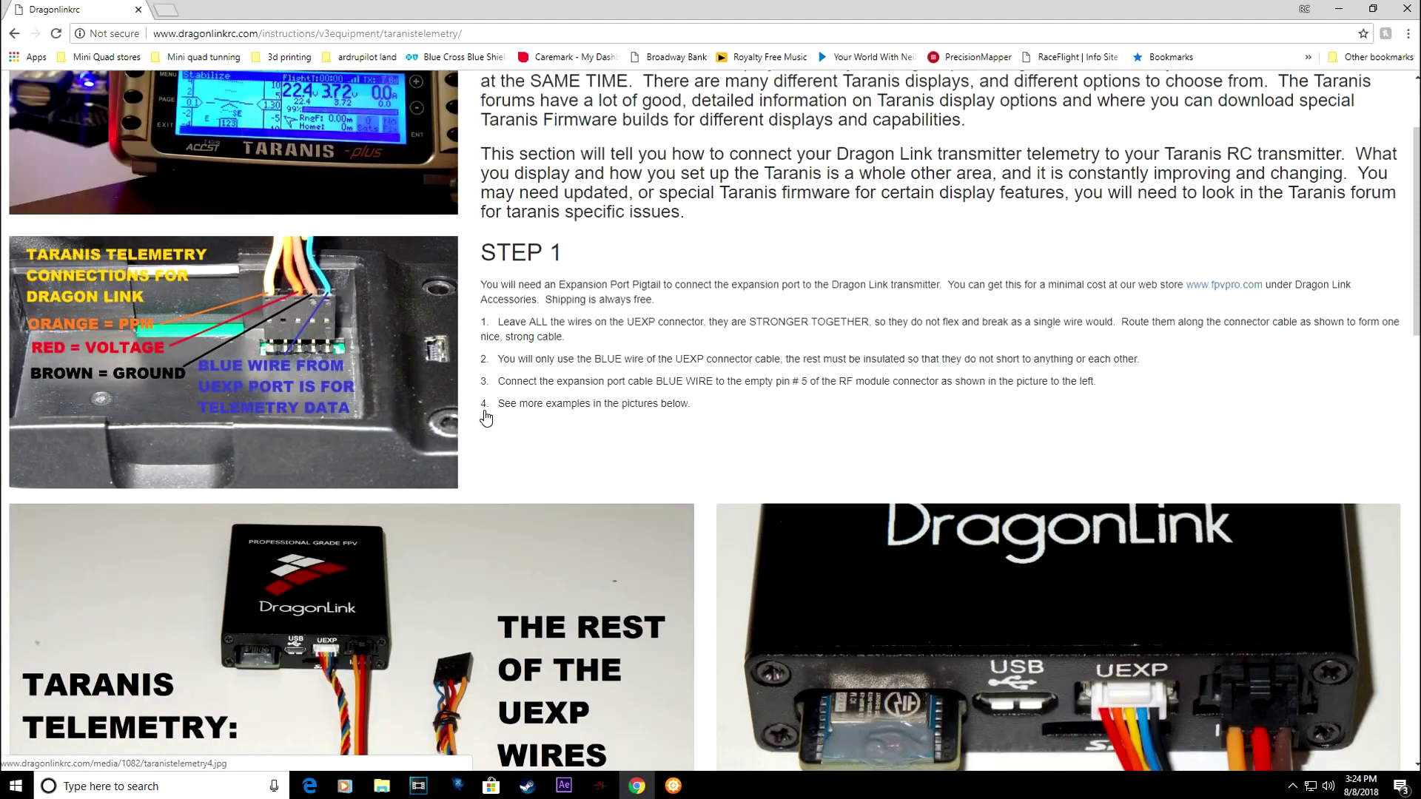
pyautogui.scroll(-2, 484, 418)
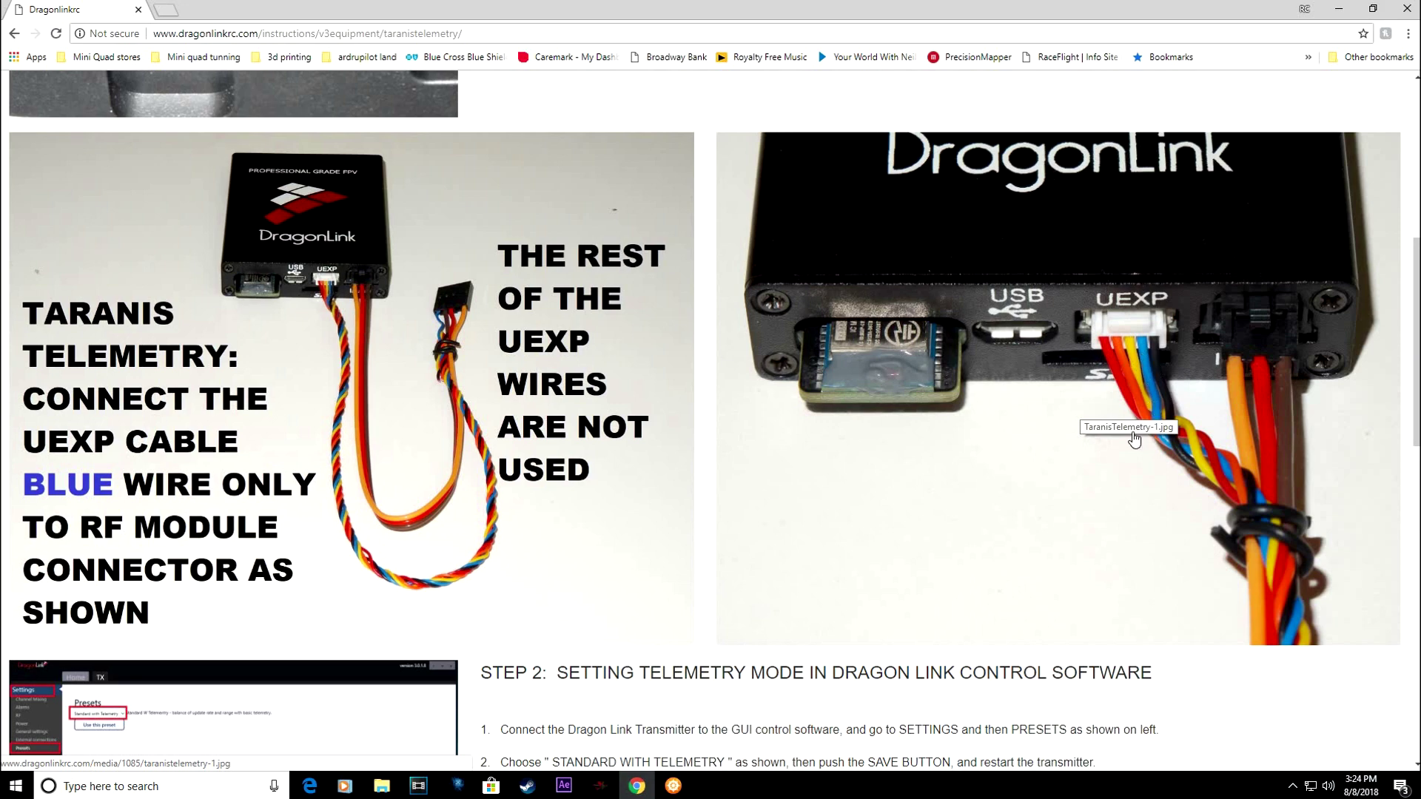
pyautogui.scroll(-6, 675, 416)
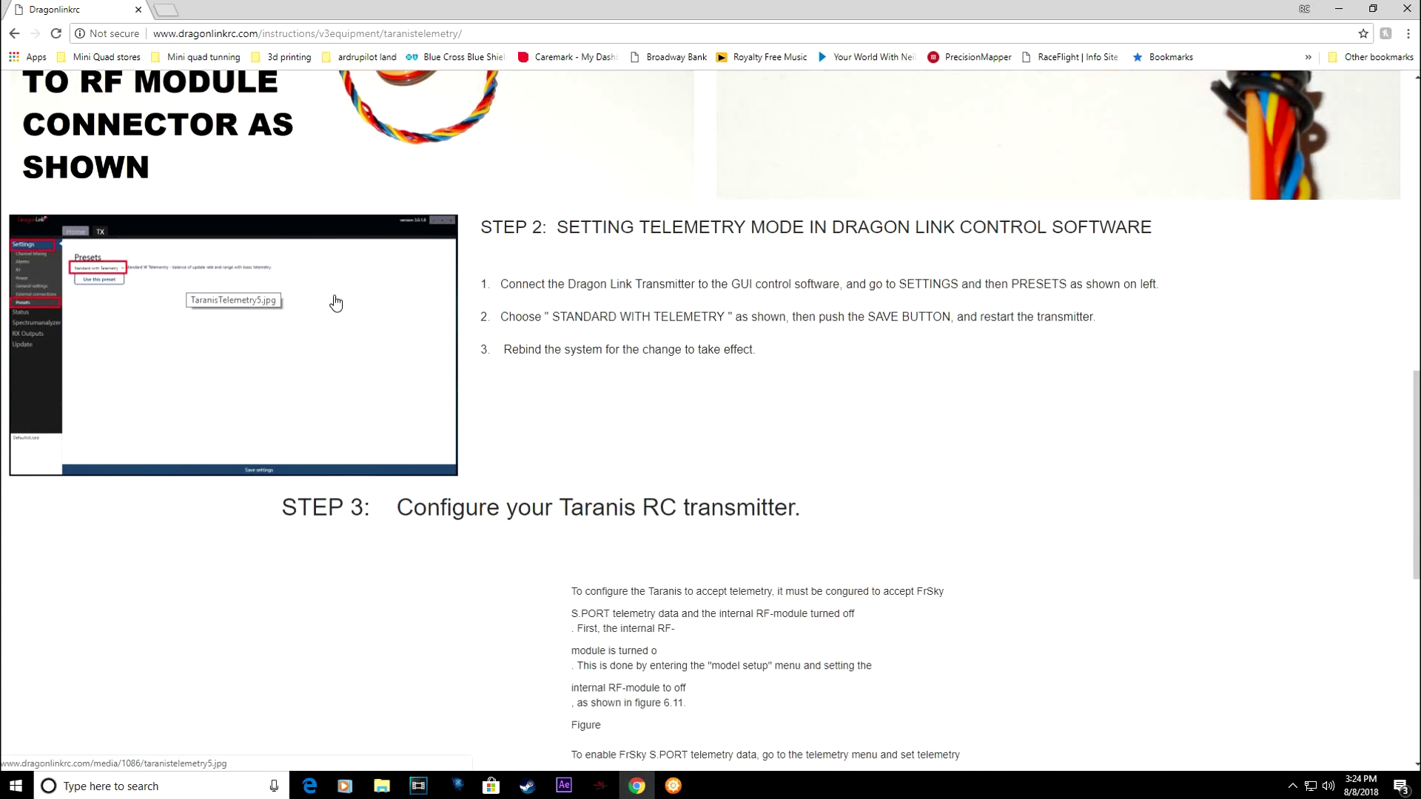
pyautogui.scroll(-6, 335, 302)
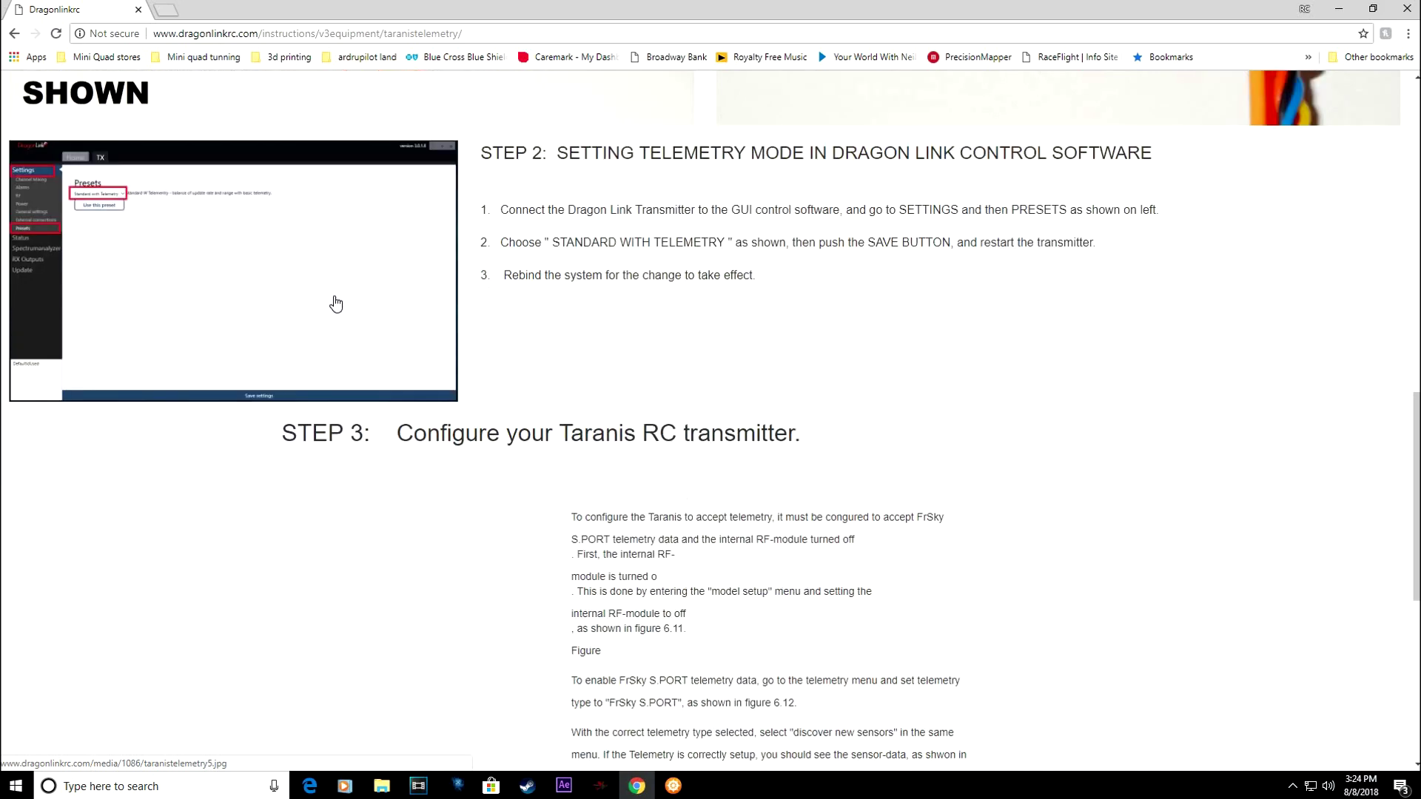
pyautogui.scroll(-1, 335, 302)
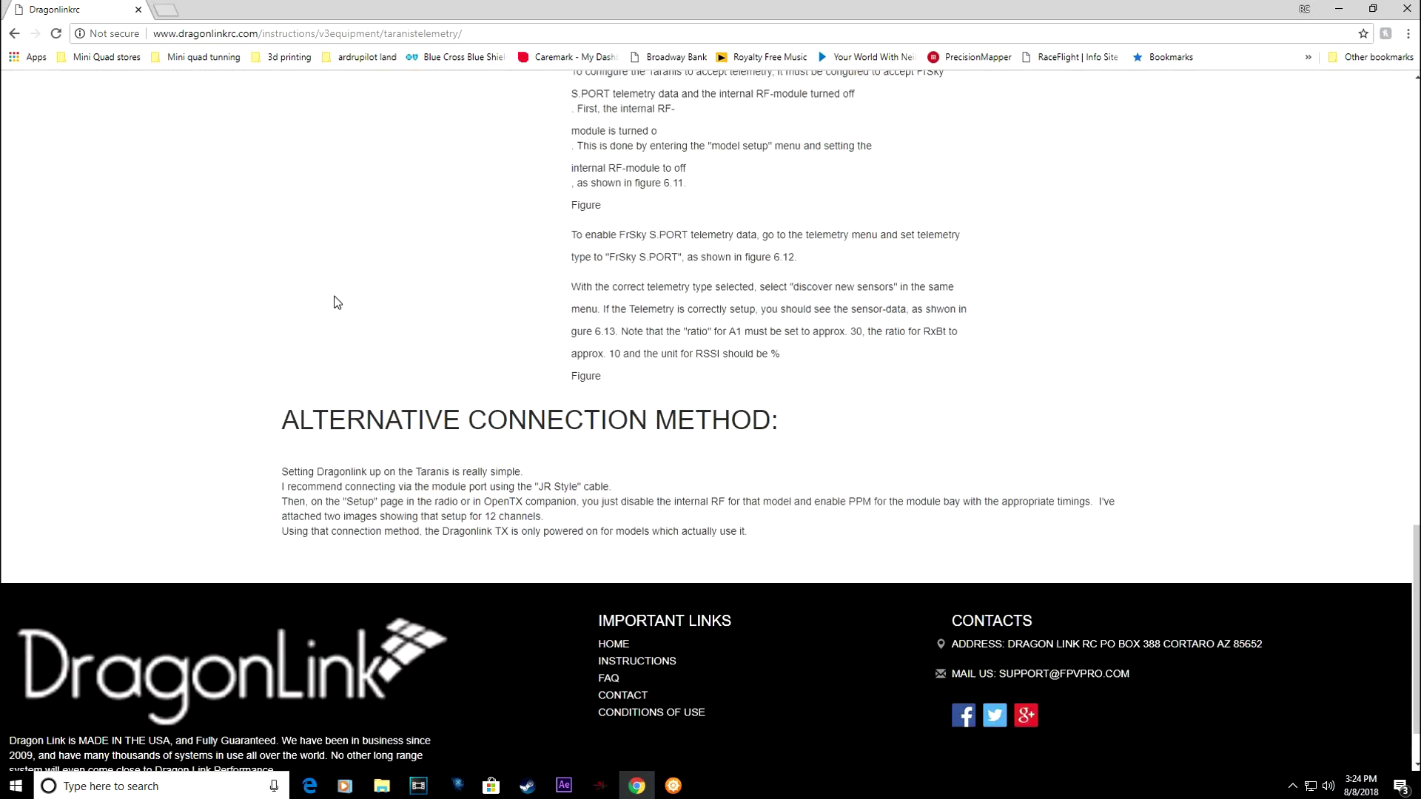
pyautogui.scroll(7, 335, 302)
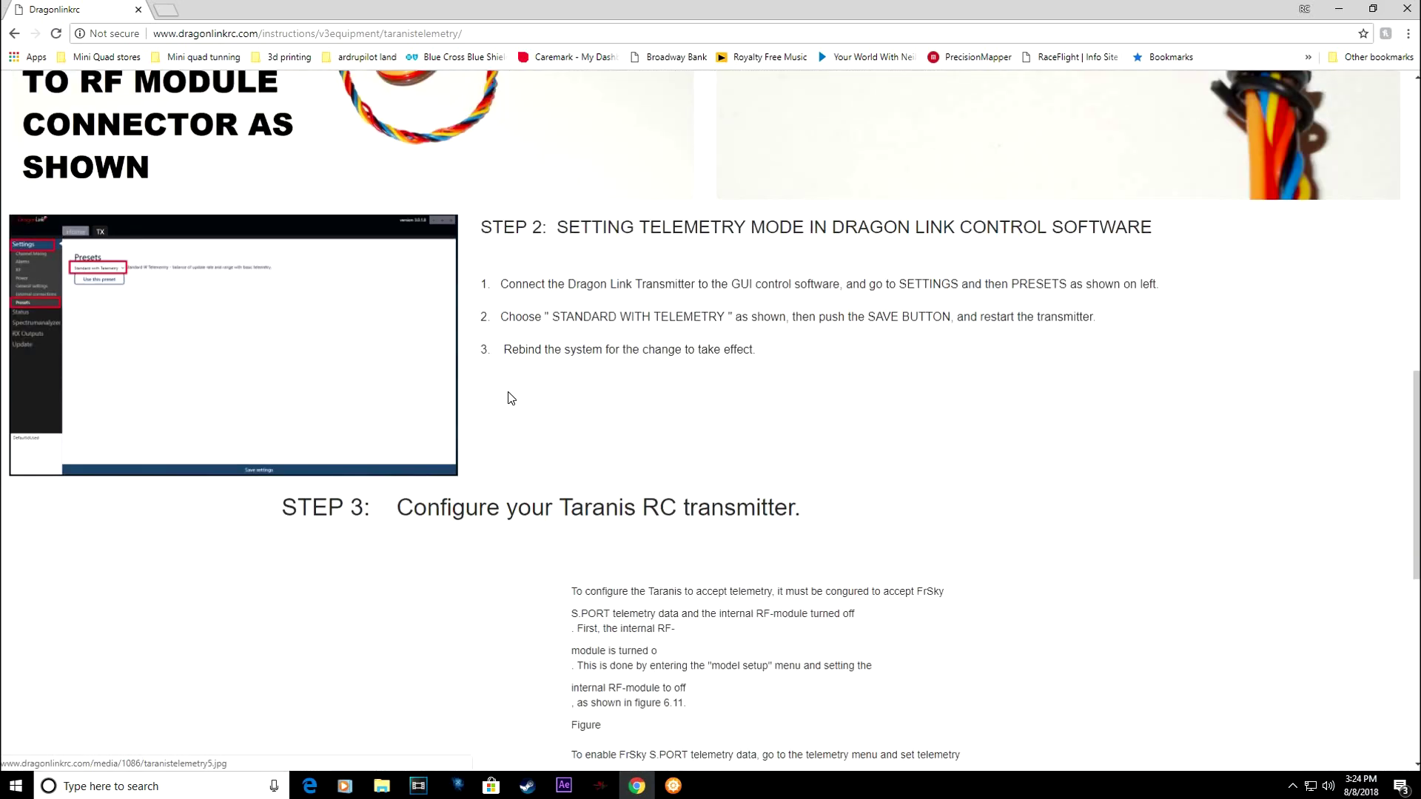
# Go back to the V3 equipment list and open the Pixhawk Full Telemetry instructions.
pyautogui.click(15, 34)
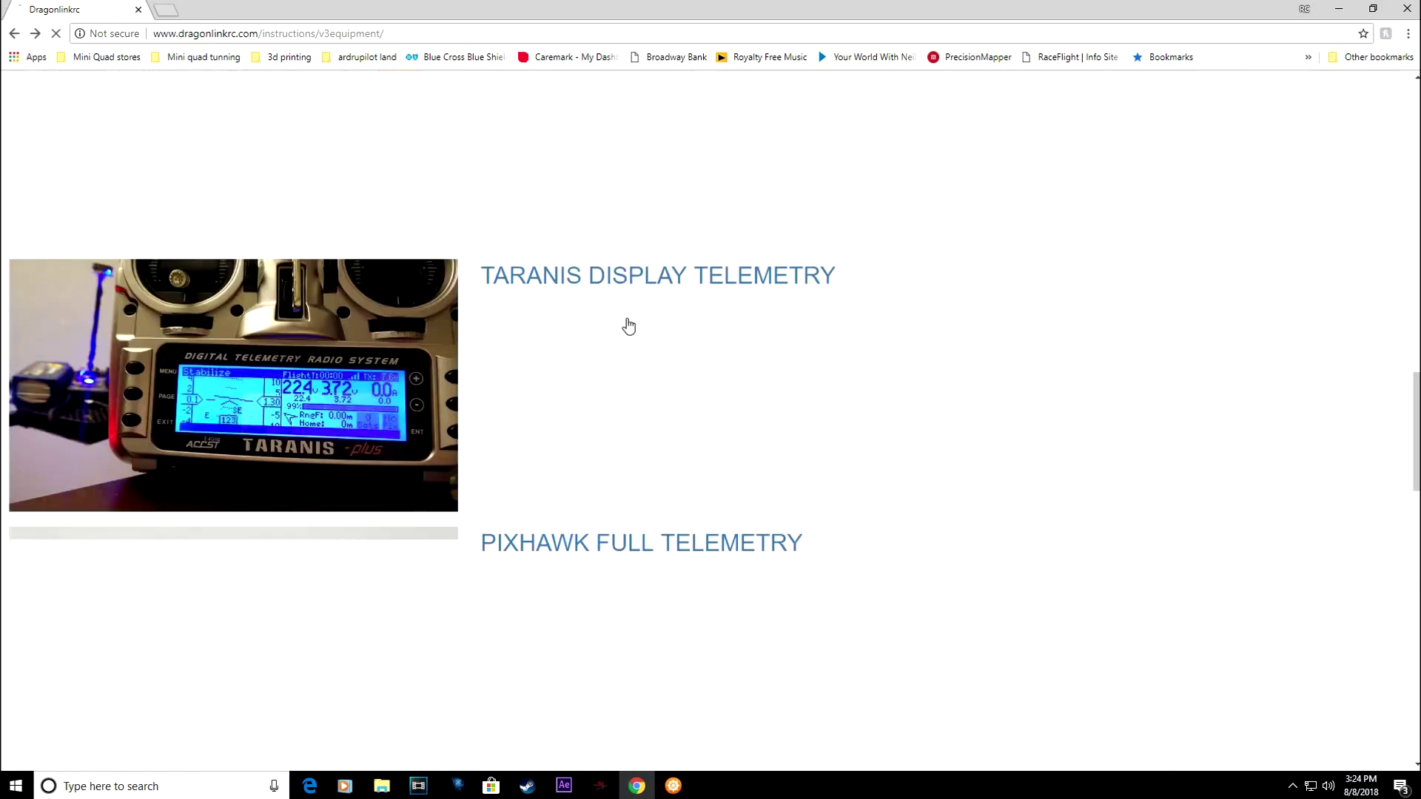
pyautogui.scroll(-5, 616, 327)
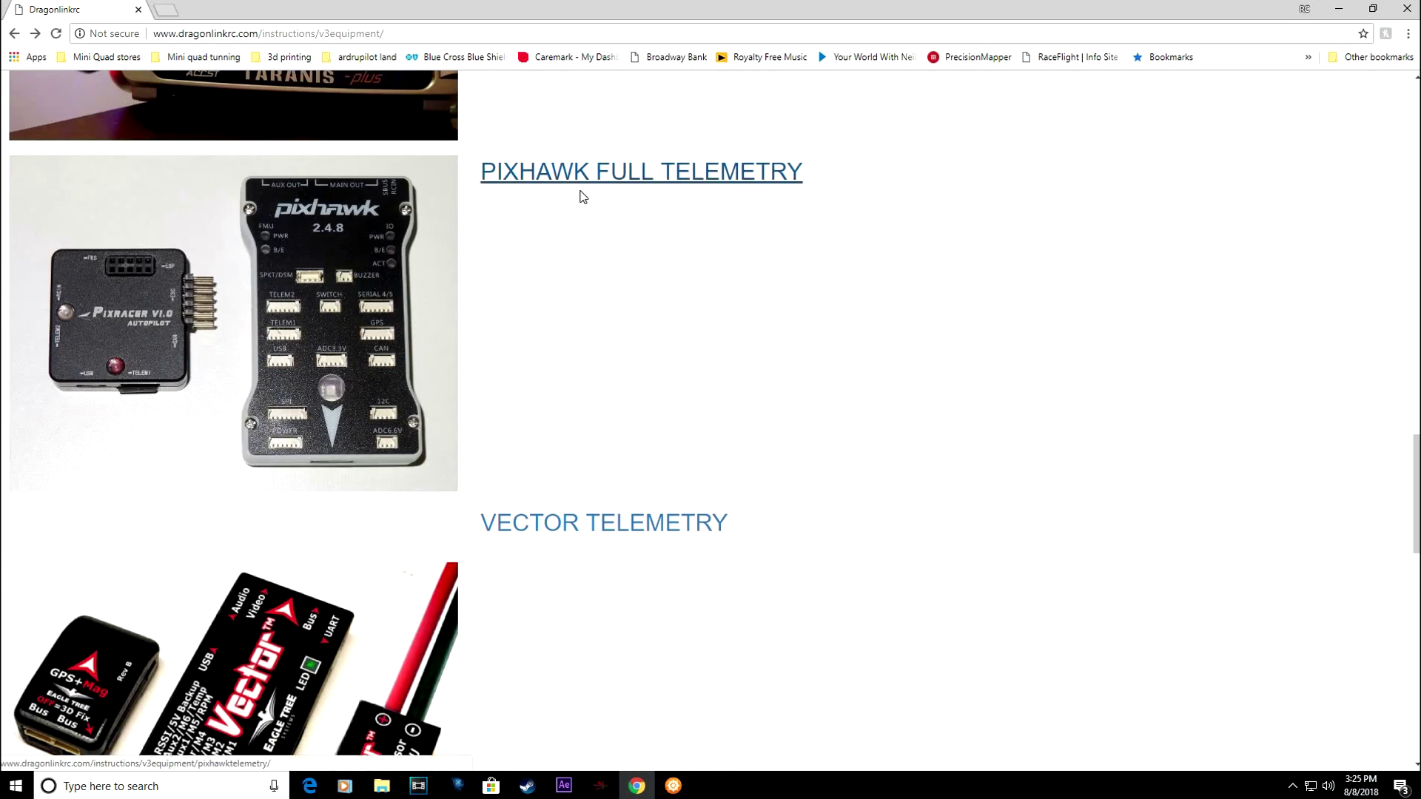
pyautogui.click(558, 178)
pyautogui.scroll(-20, 615, 440)
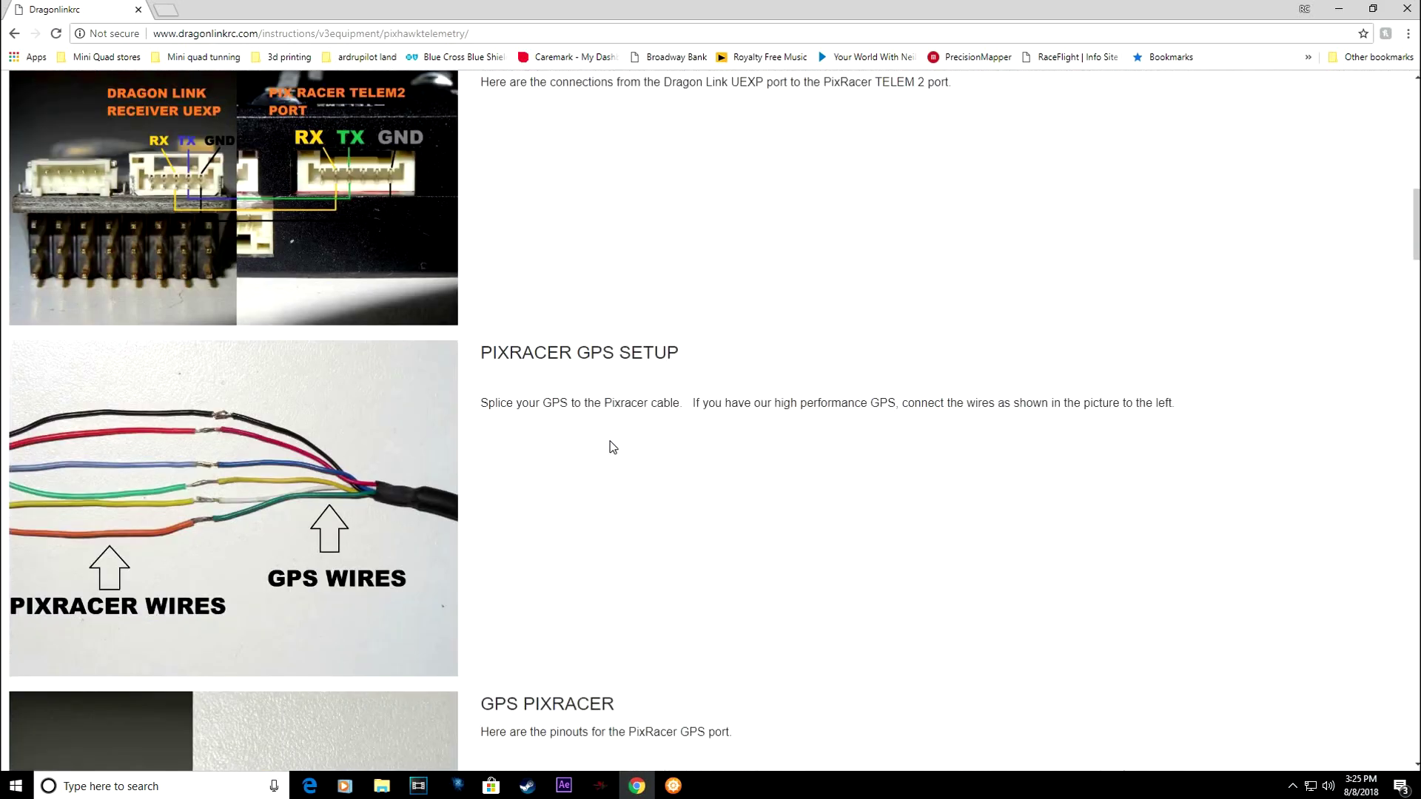
pyautogui.scroll(-18, 604, 449)
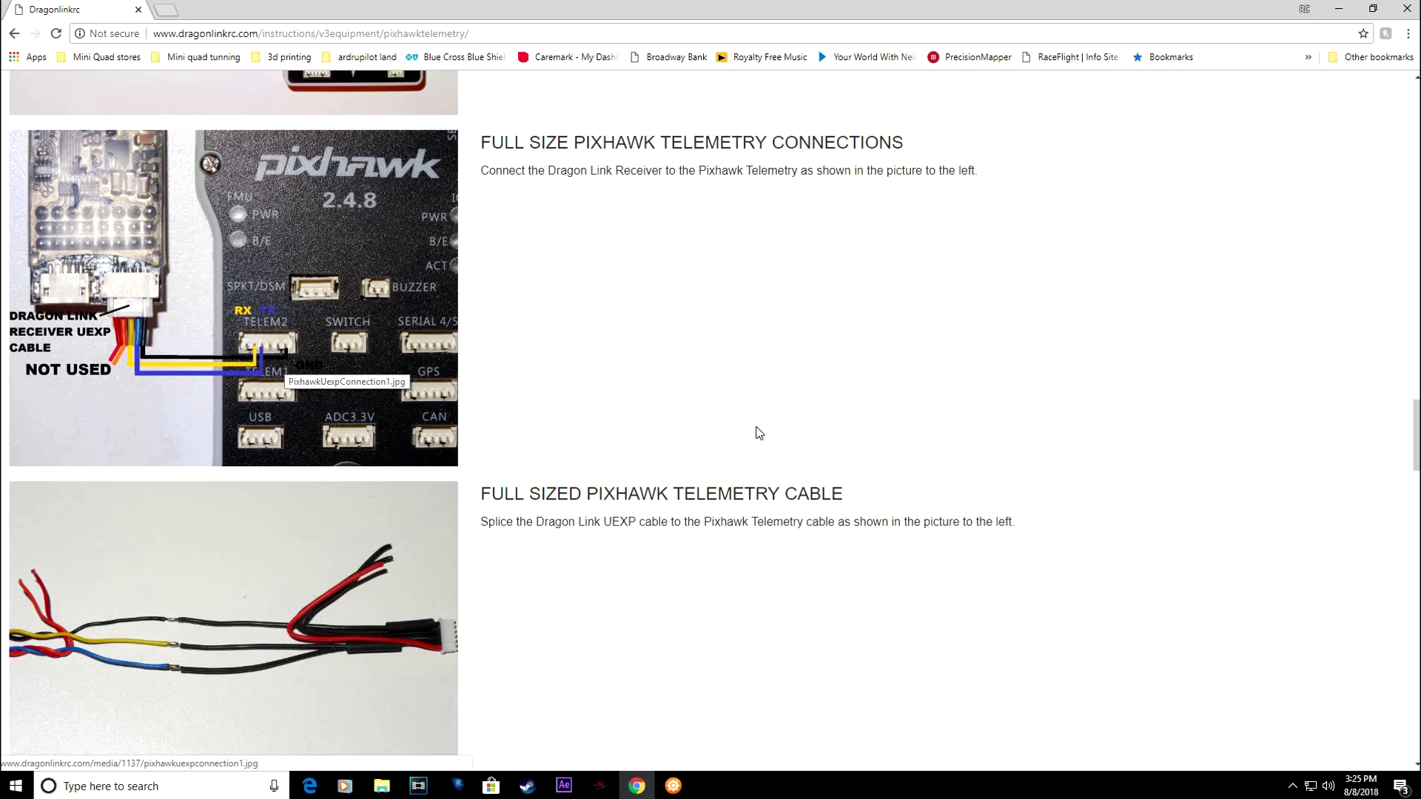
# Read down the Pixhawk telemetry page to the Mission Planner parameter list.
pyautogui.scroll(-7, 719, 423)
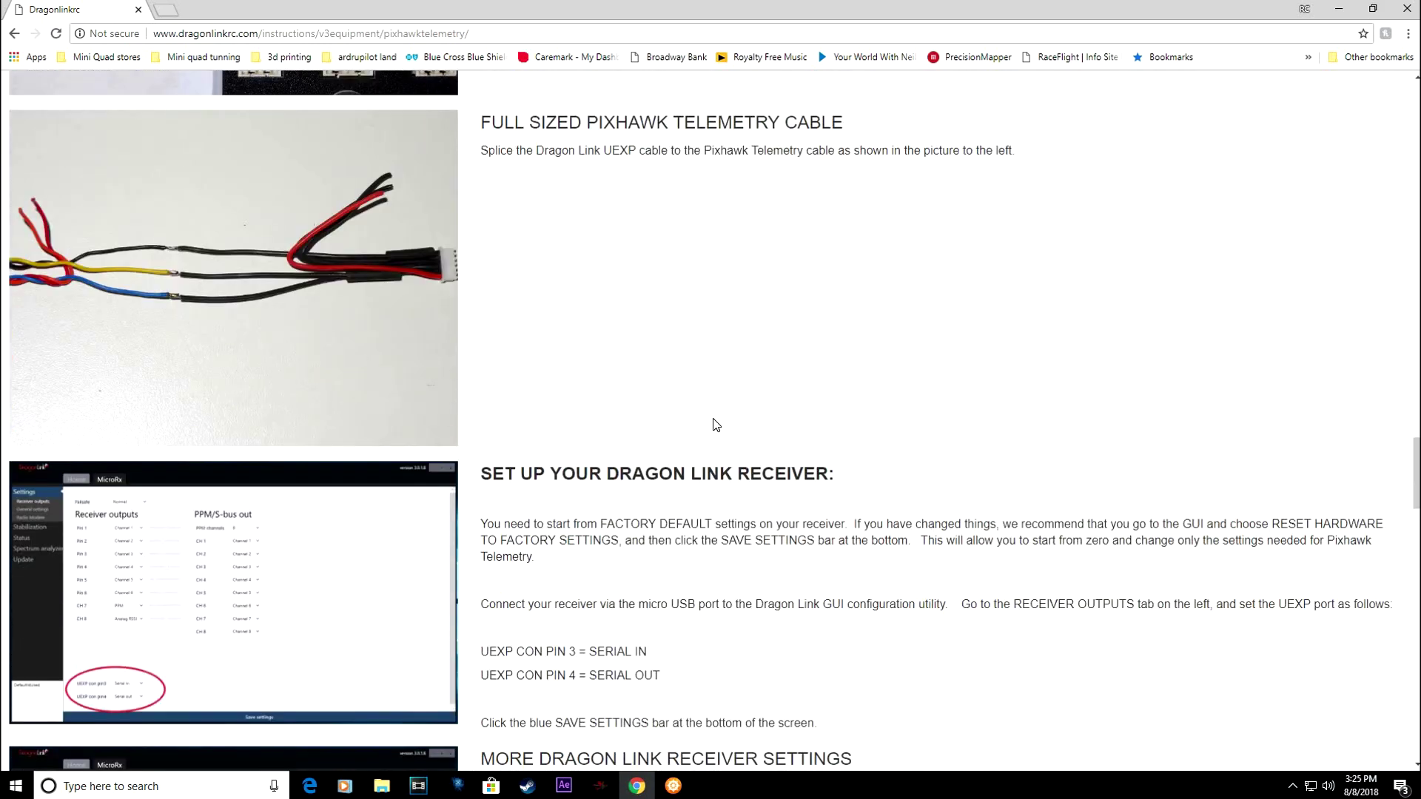
pyautogui.scroll(-3, 716, 424)
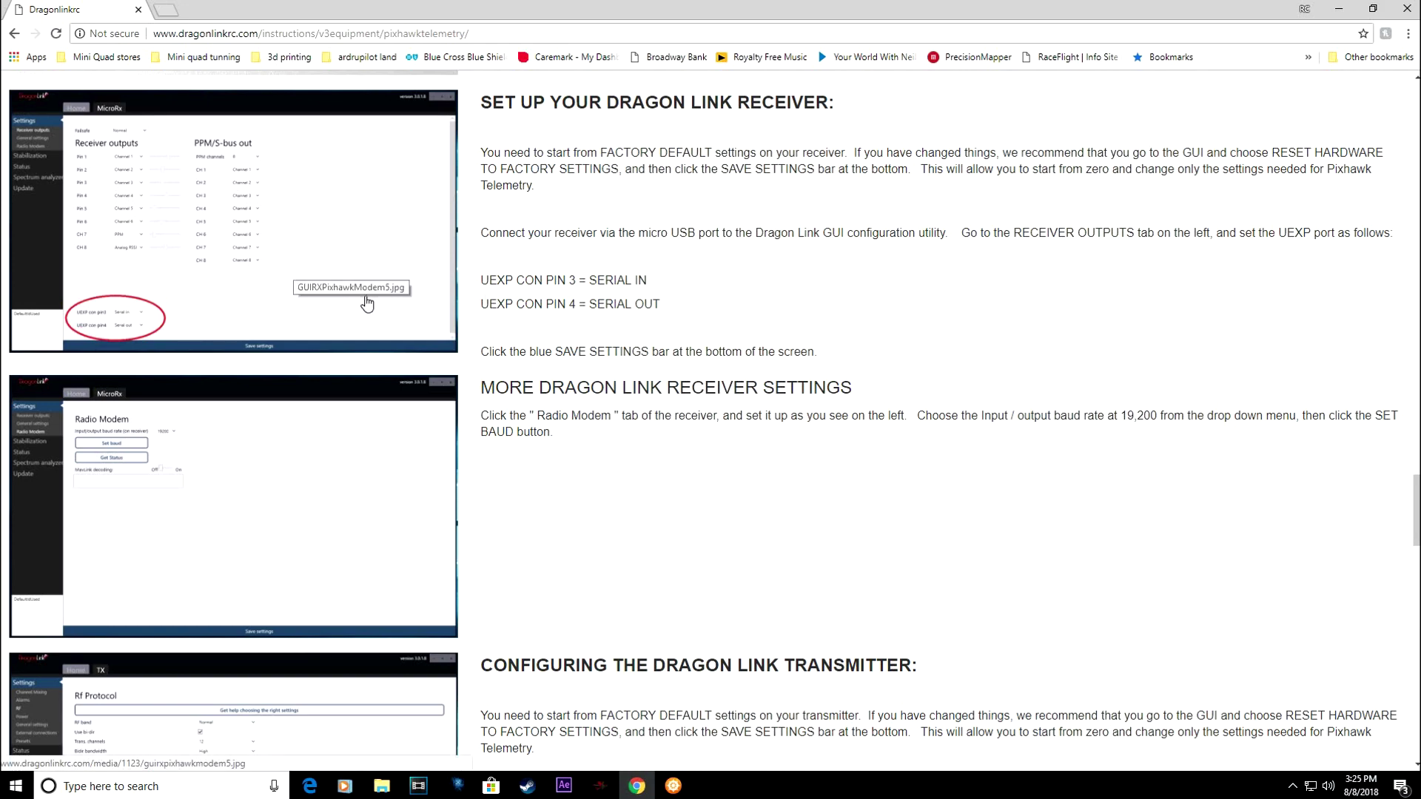
pyautogui.scroll(-6, 367, 303)
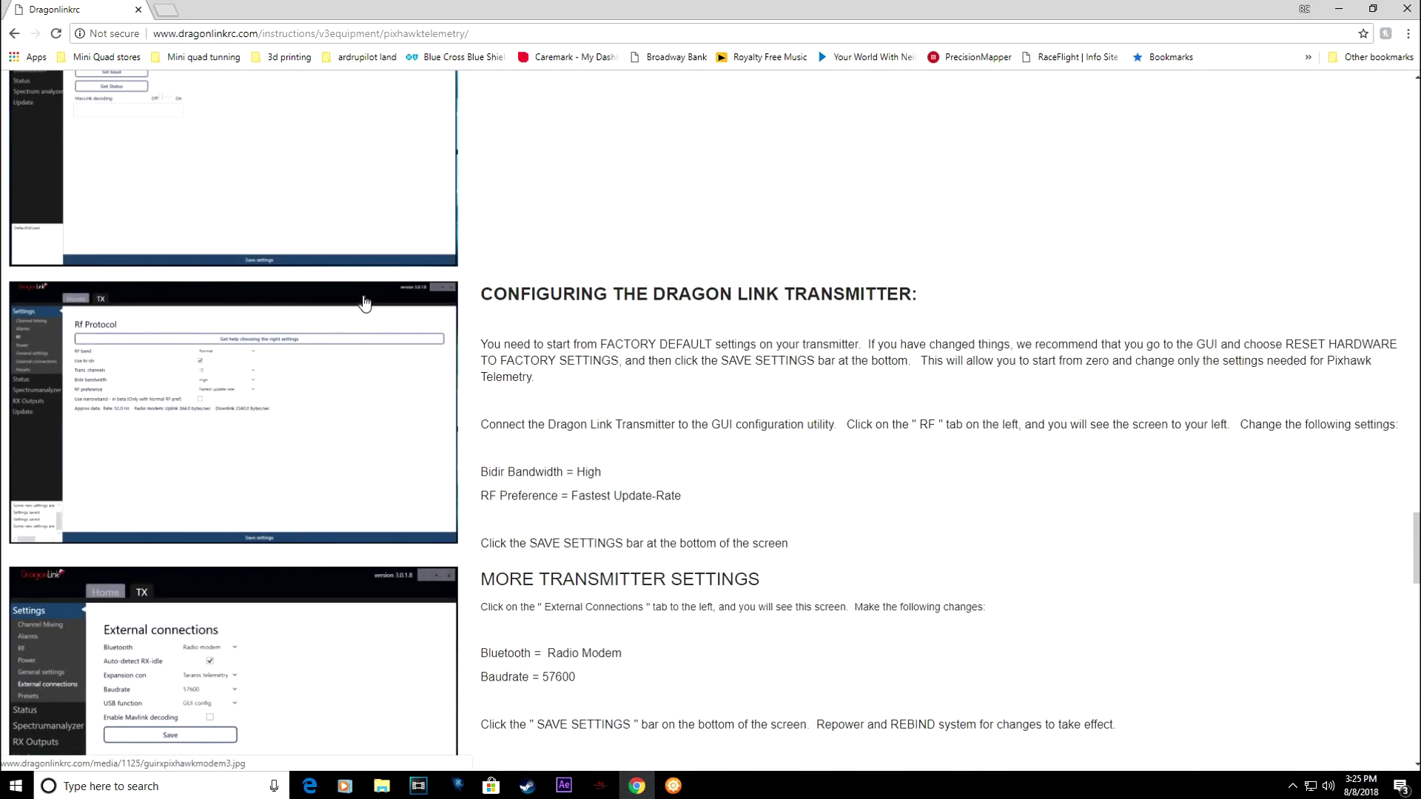
pyautogui.scroll(-3, 365, 304)
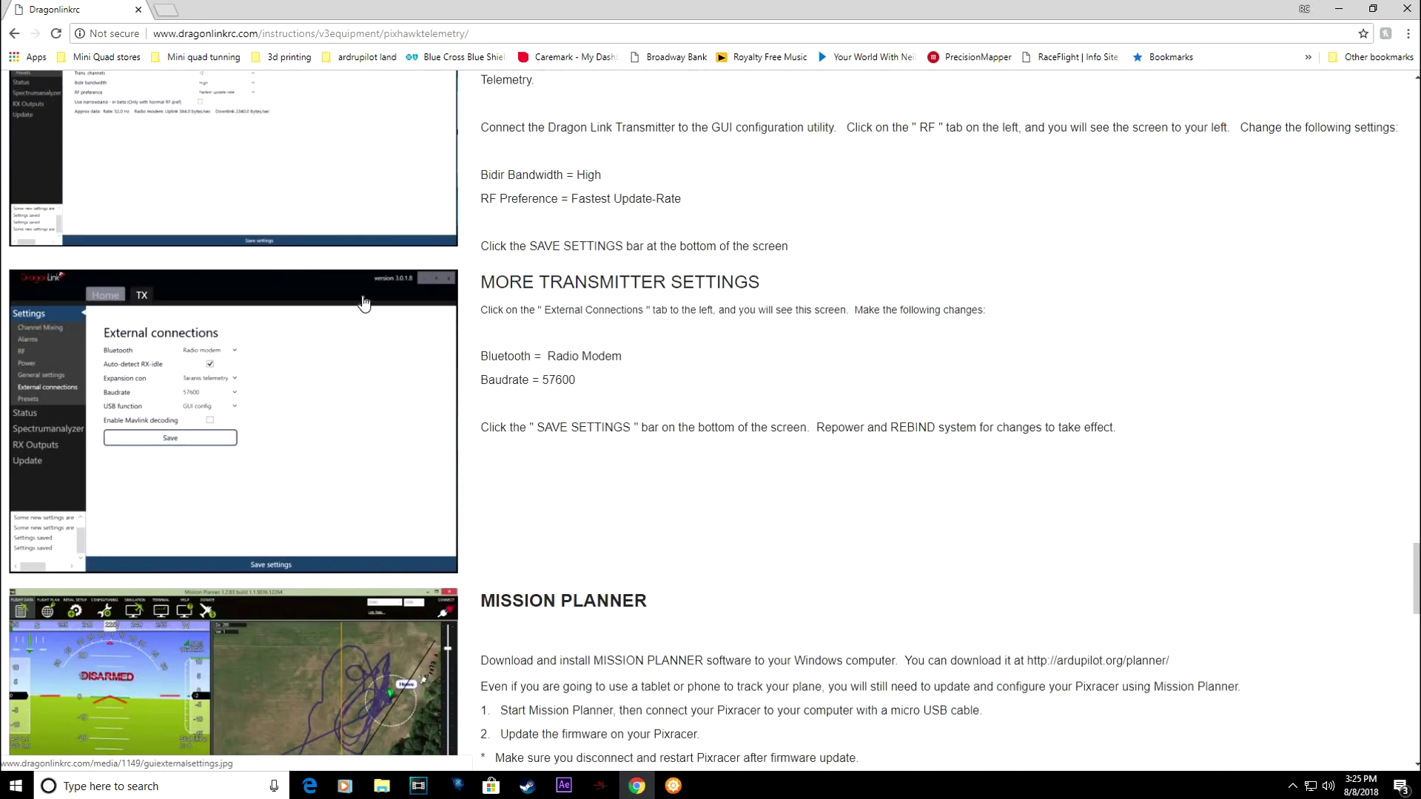
pyautogui.scroll(1, 364, 303)
pyautogui.scroll(1, 363, 303)
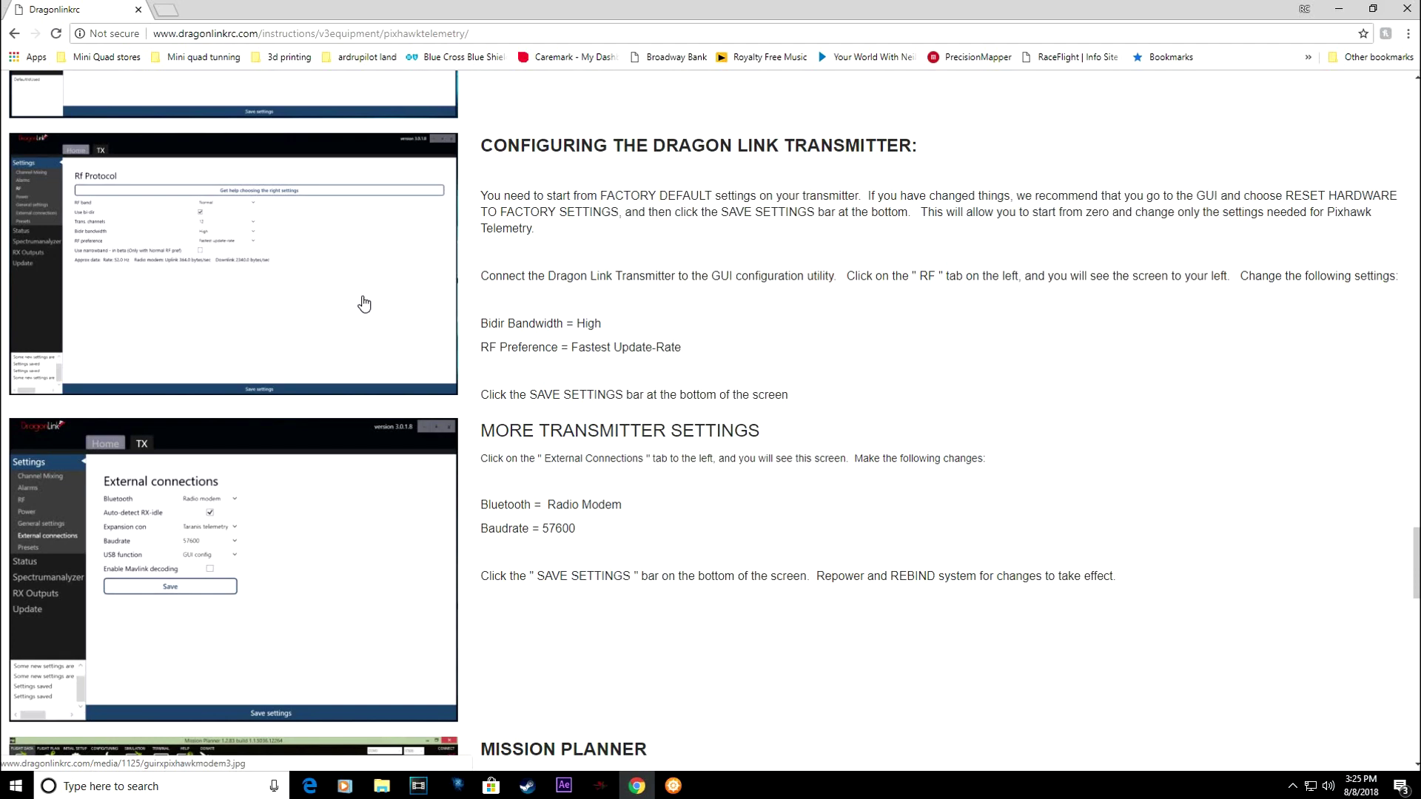
pyautogui.scroll(-9, 364, 304)
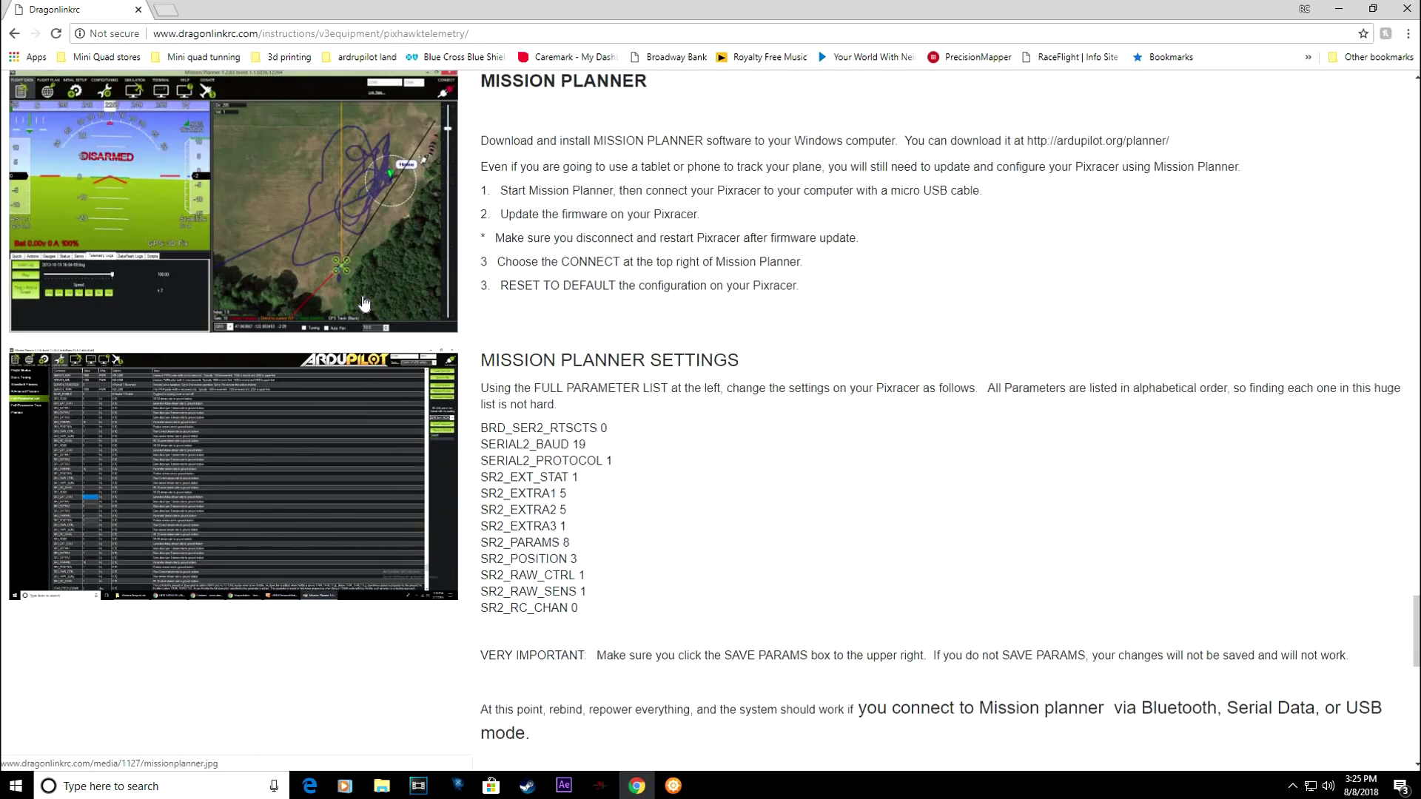
pyautogui.scroll(-3, 364, 304)
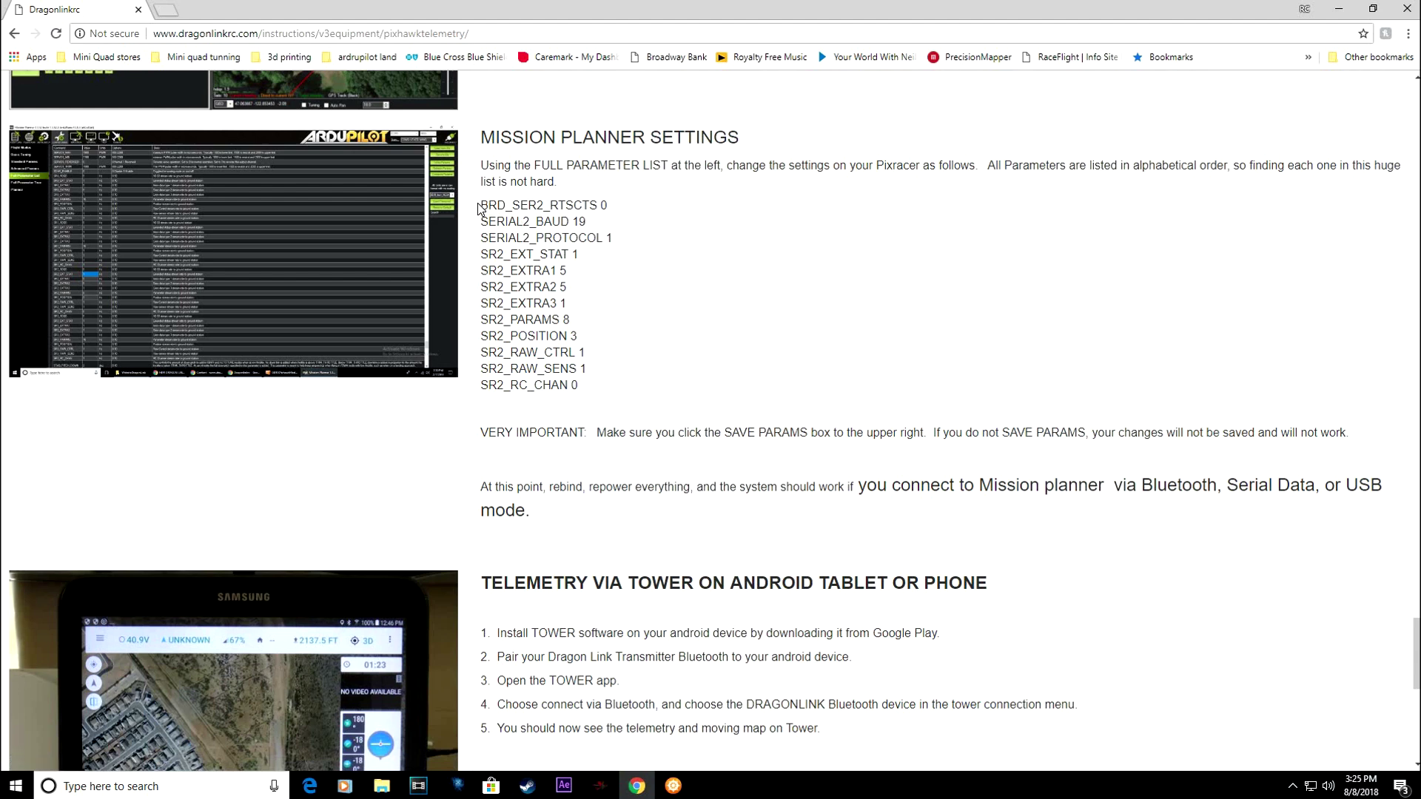
# Highlight the parameter values and the VERY IMPORTANT save-params warning, then review the Tower steps.
pyautogui.moveTo(481, 205); pyautogui.dragTo(669, 394)
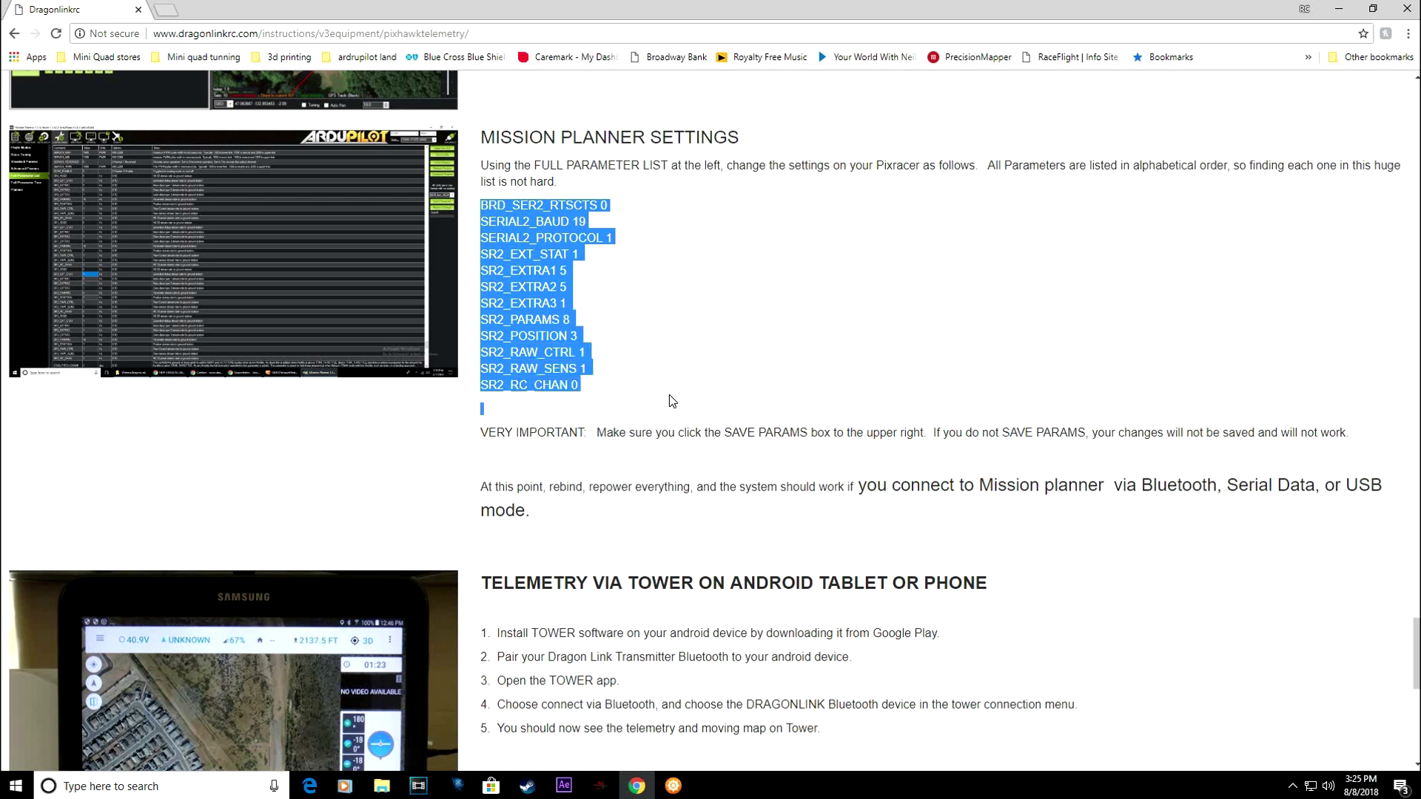
pyautogui.click(744, 392)
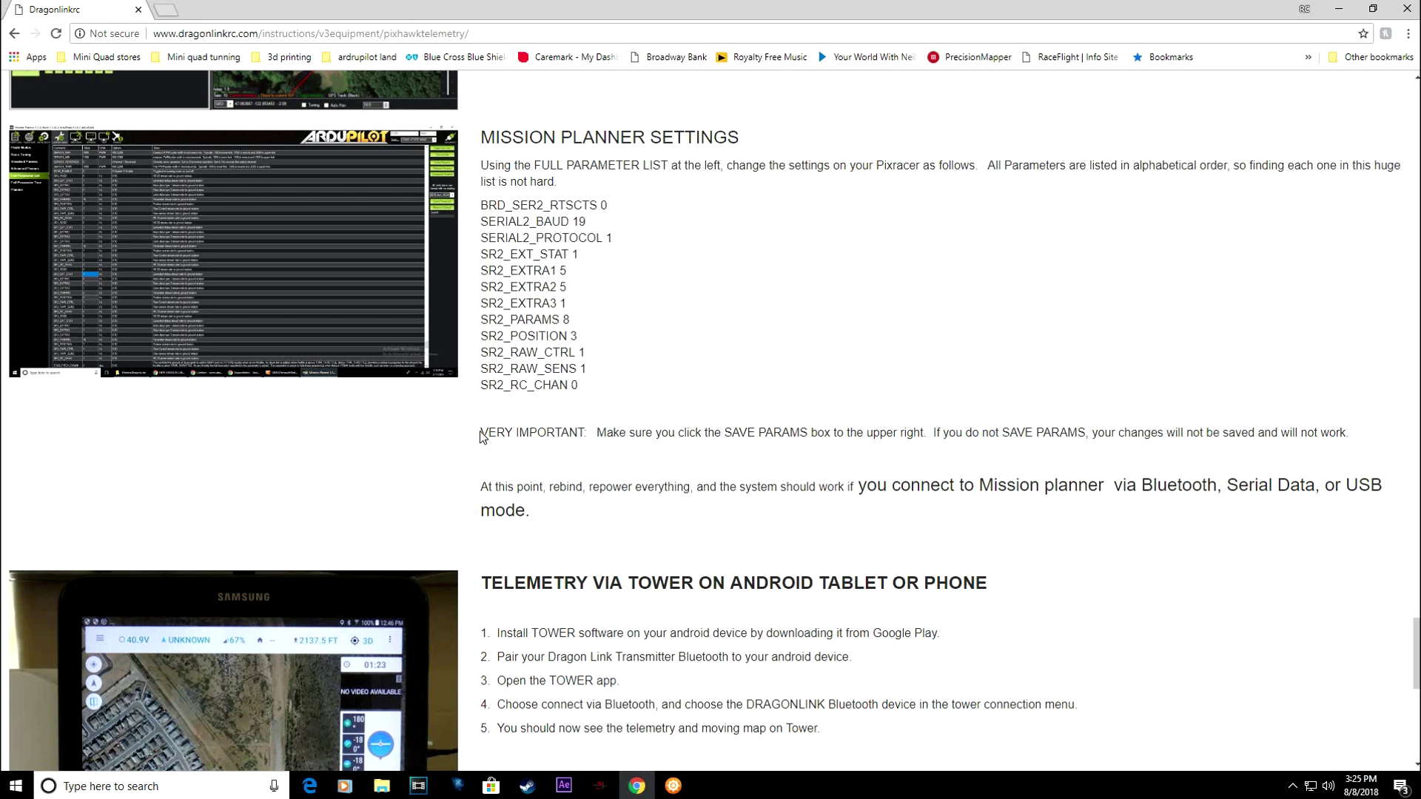
pyautogui.moveTo(479, 432); pyautogui.dragTo(496, 434)
pyautogui.moveTo(682, 452); pyautogui.dragTo(782, 449)
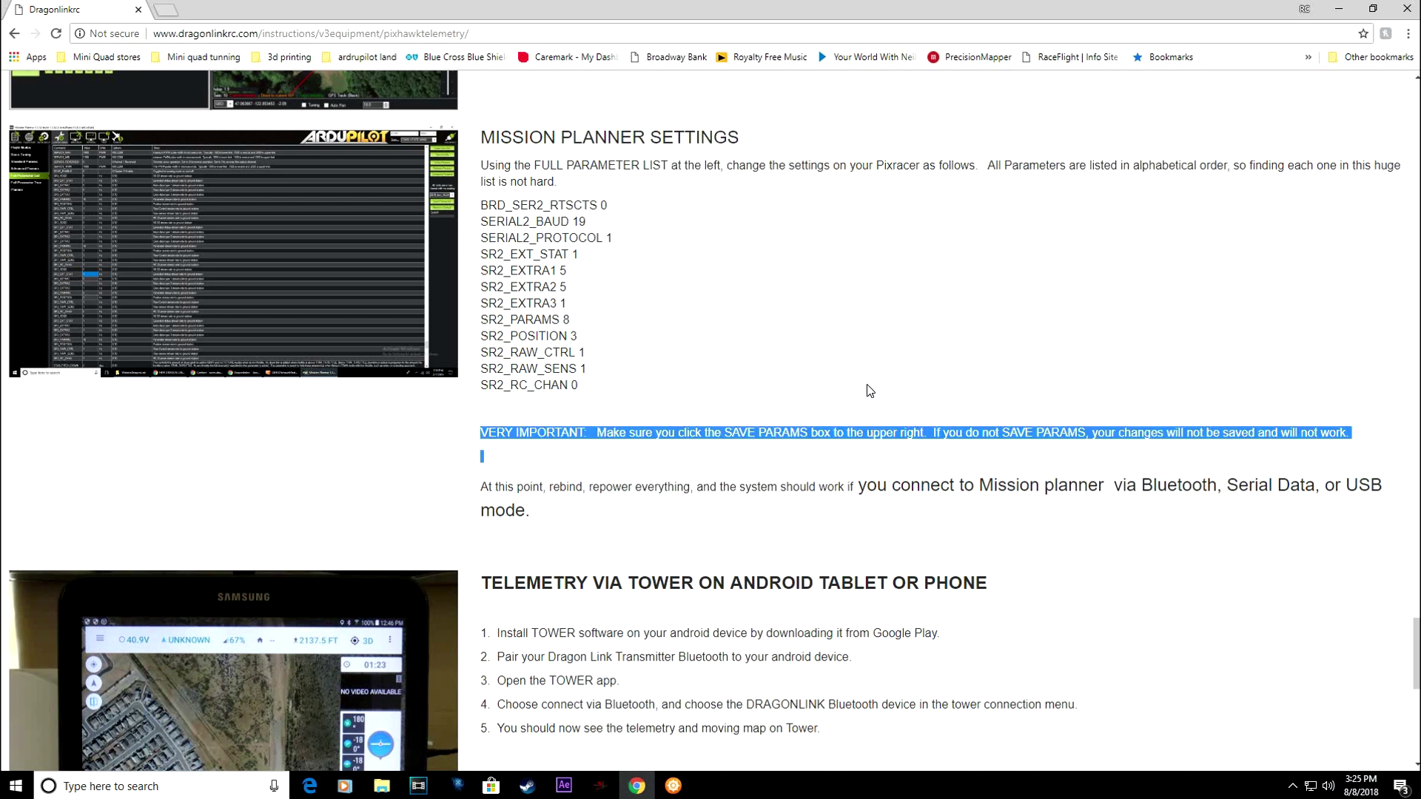
pyautogui.click(838, 348)
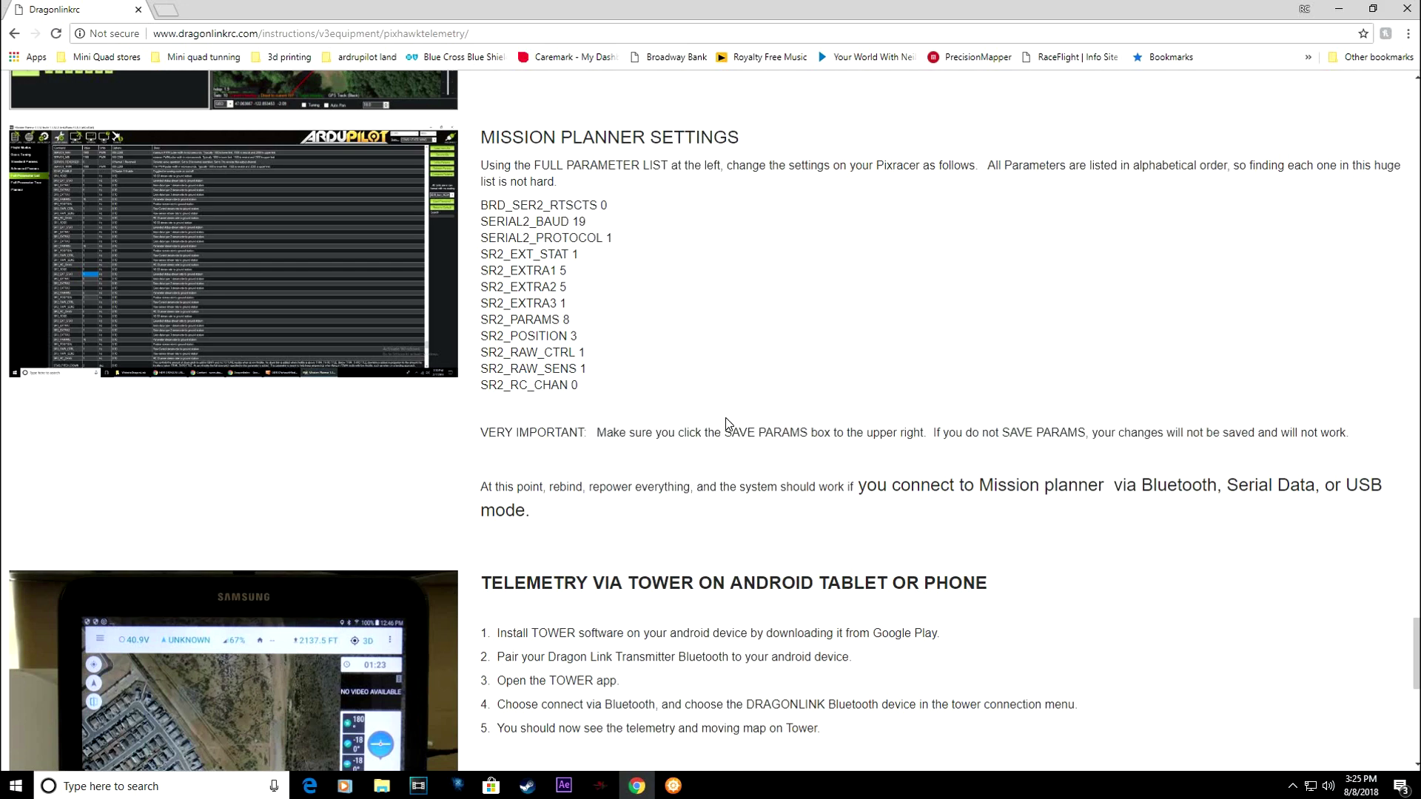
pyautogui.scroll(-4, 726, 419)
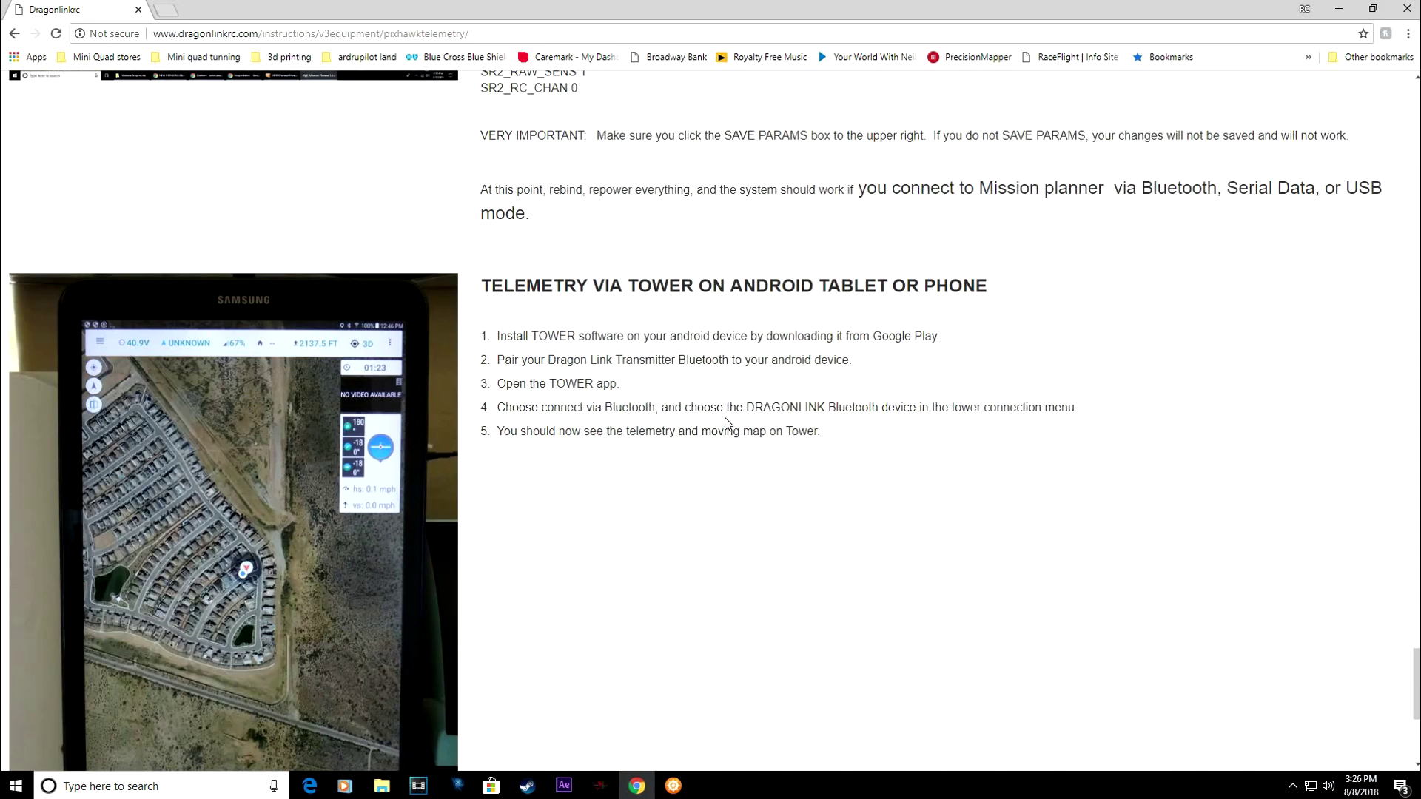
pyautogui.scroll(-1, 724, 419)
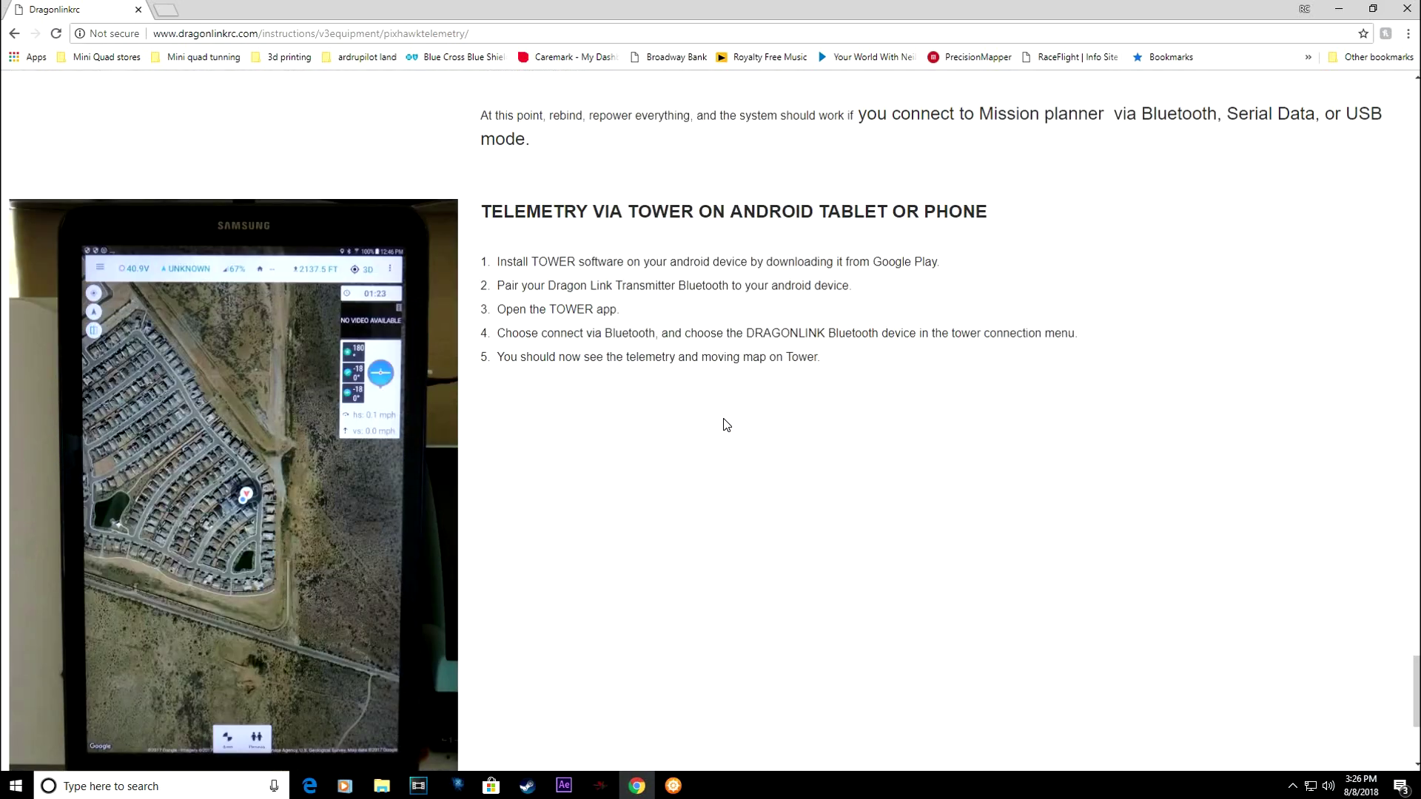
pyautogui.scroll(2, 724, 419)
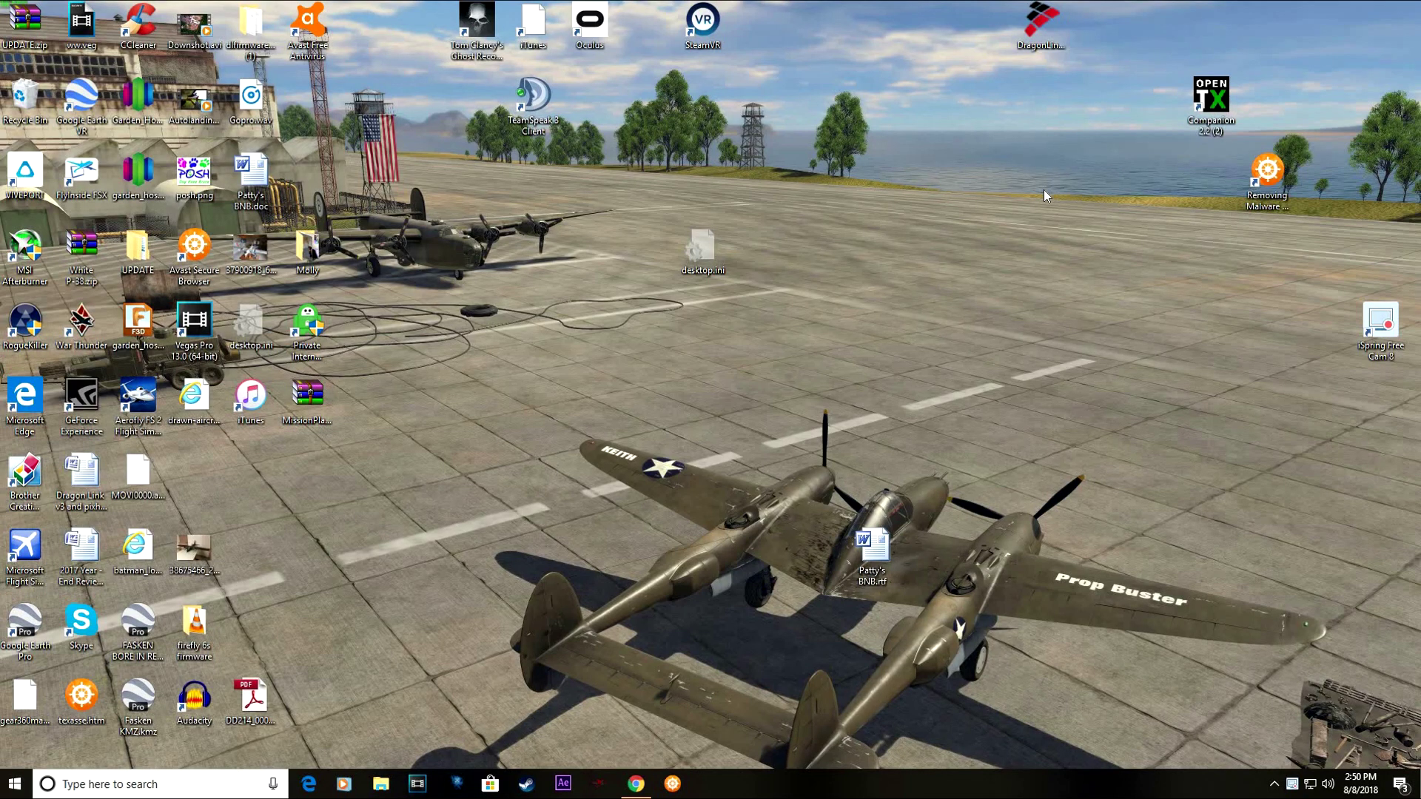
# Launch DragonLink, check TX general settings (firmware 3.105, PPM Input 1), then view Channel Mixing.
pyautogui.click(1042, 25)
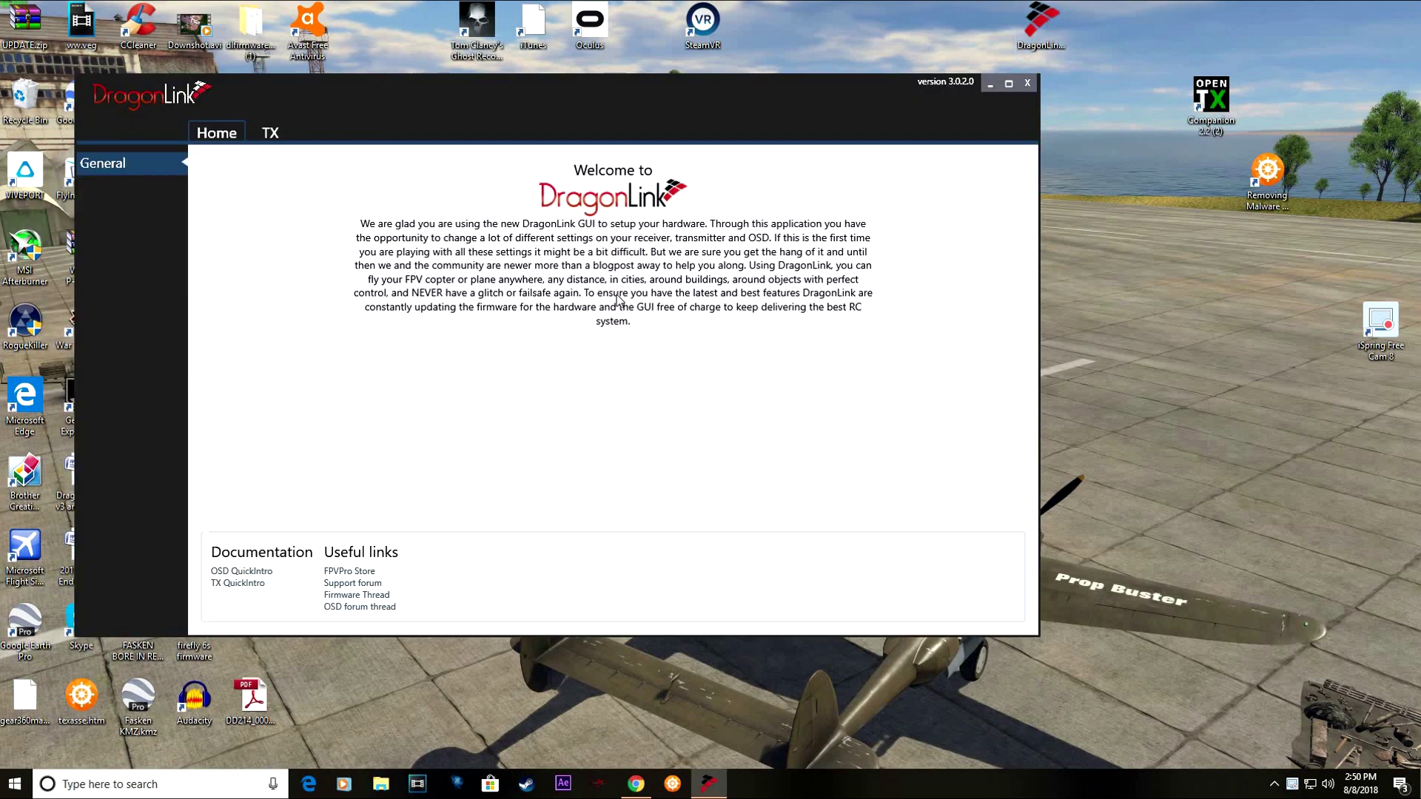
pyautogui.click(271, 134)
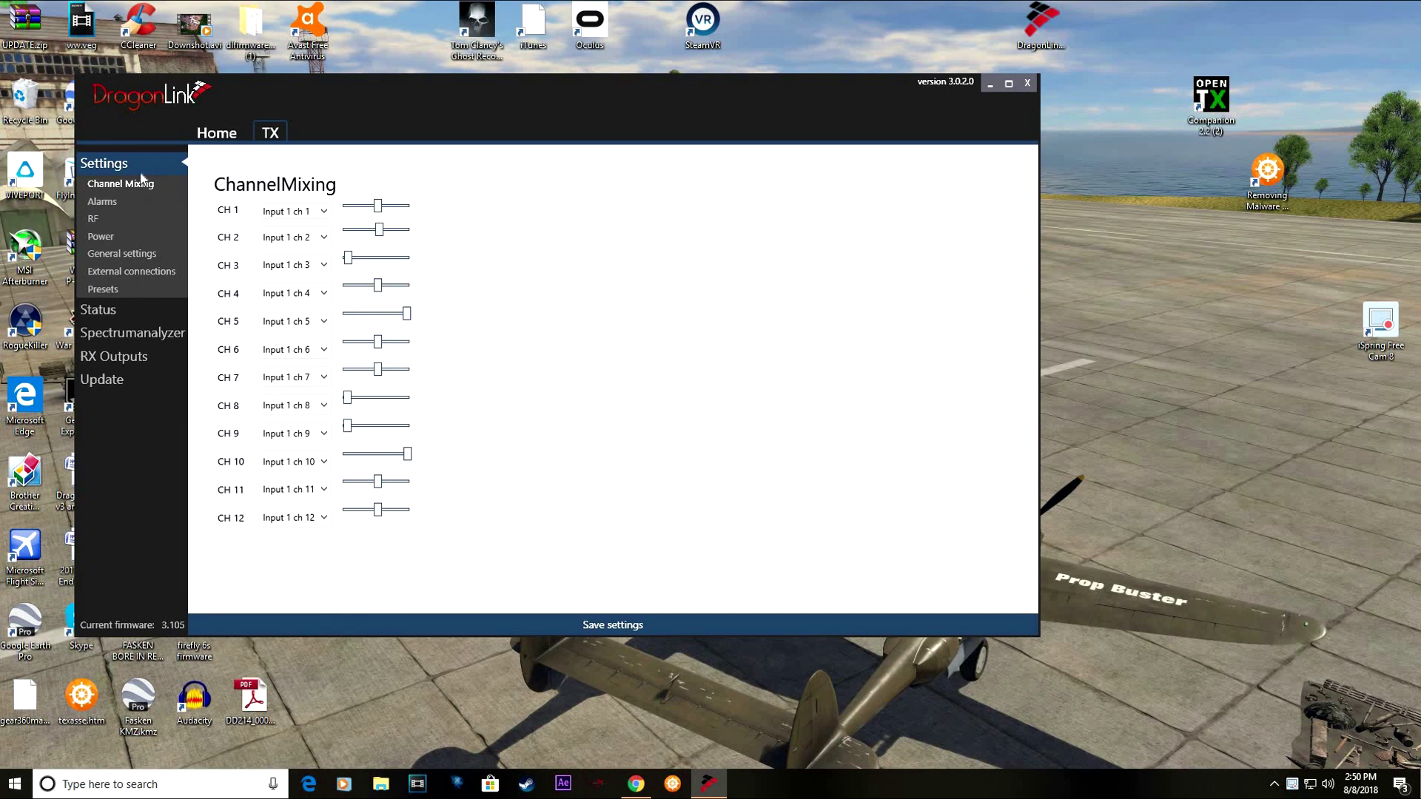
pyautogui.click(116, 255)
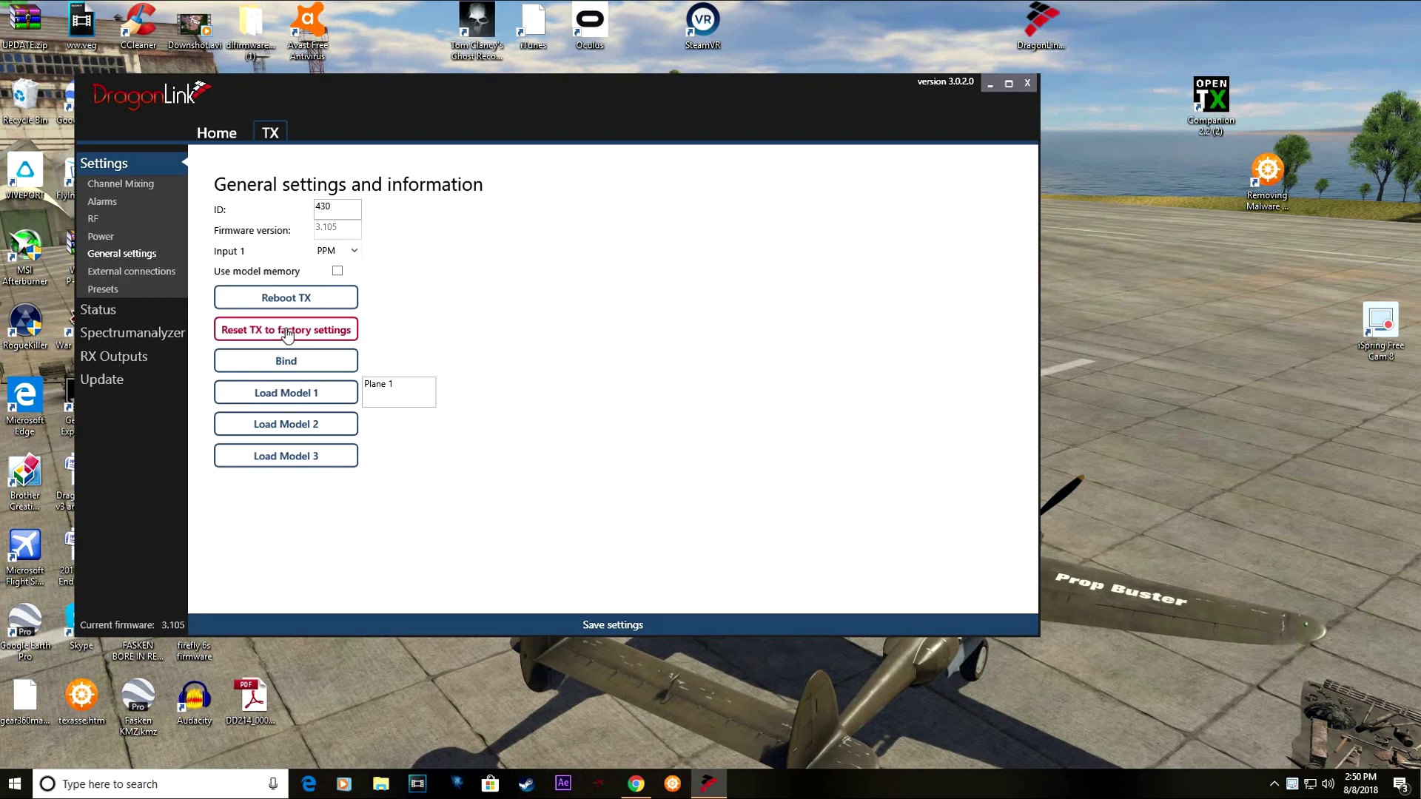
pyautogui.click(108, 185)
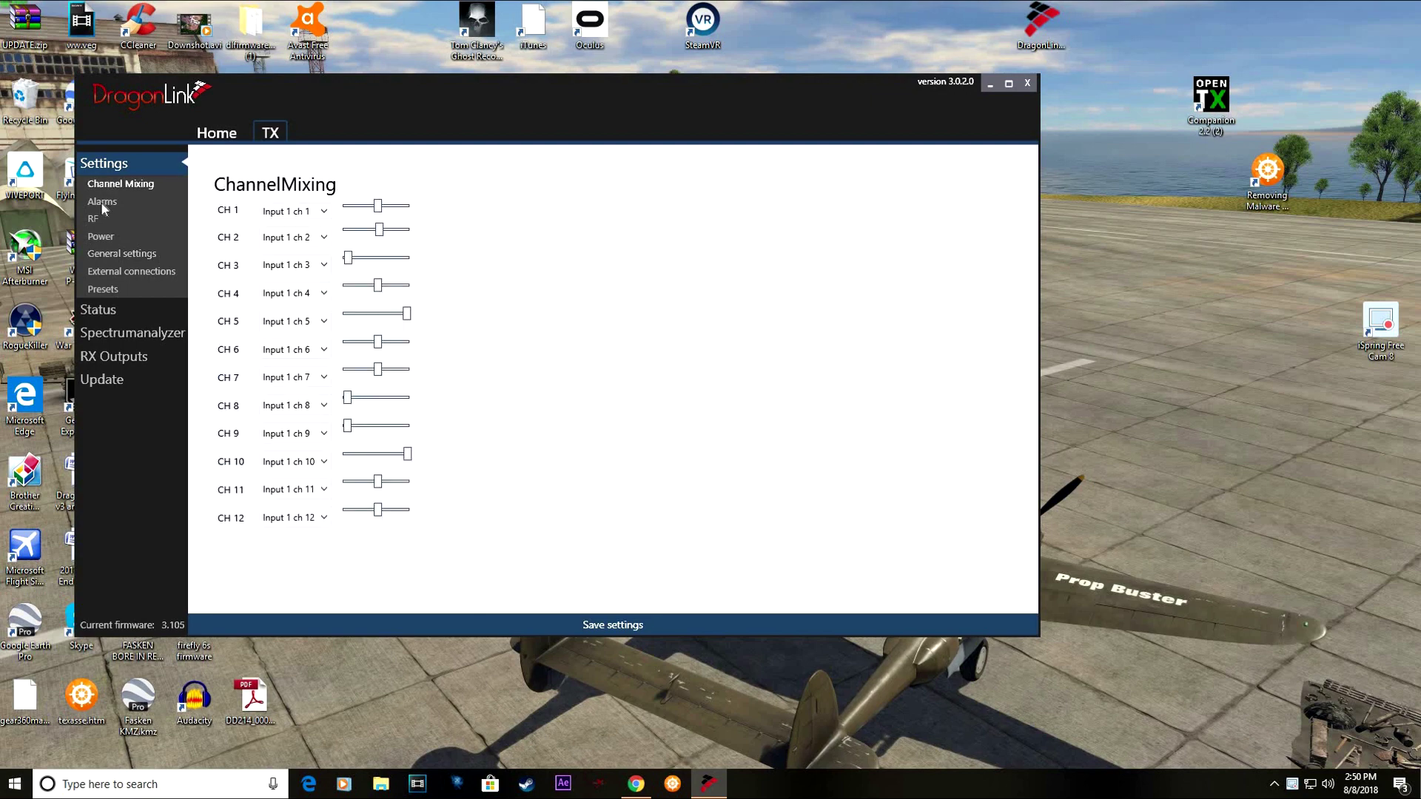
pyautogui.click(103, 203)
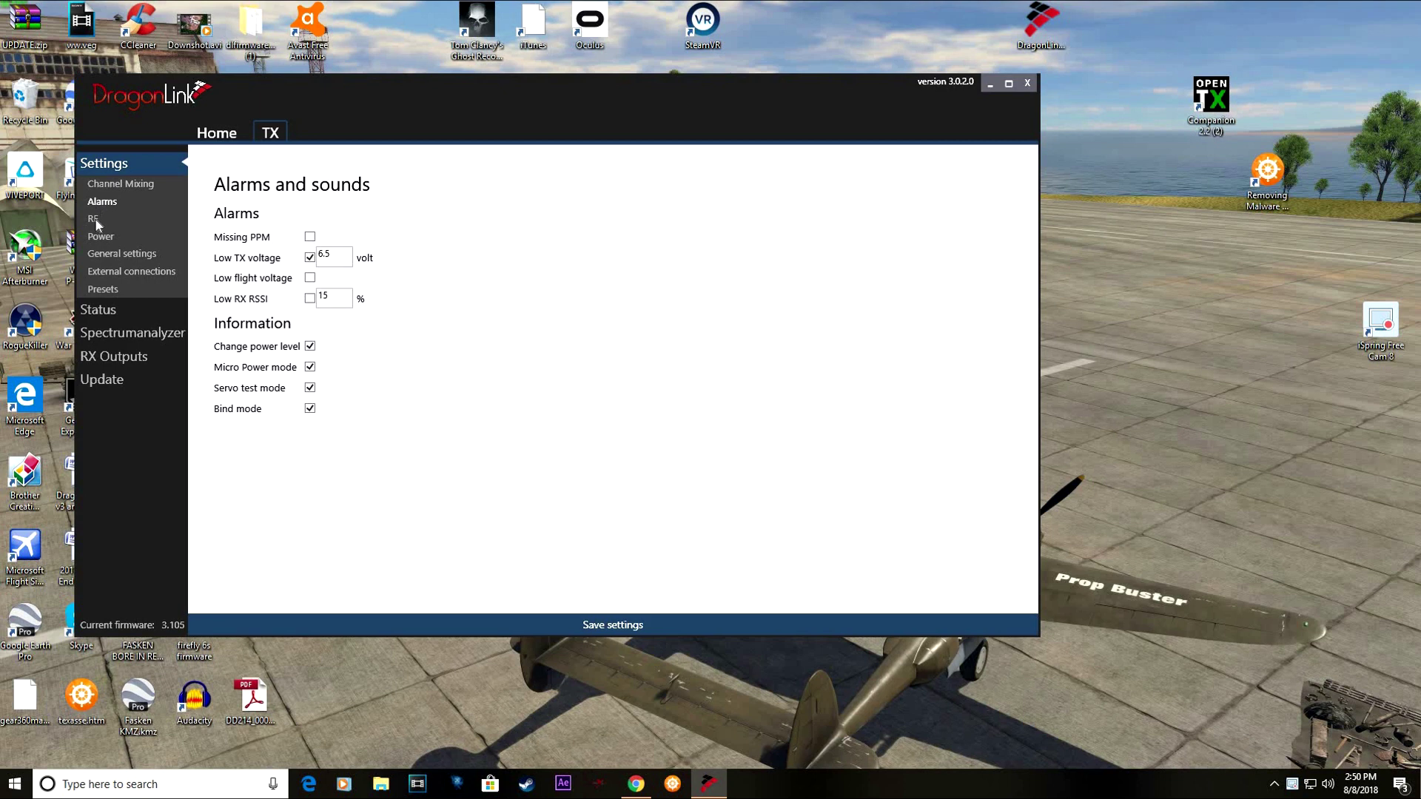
pyautogui.click(94, 220)
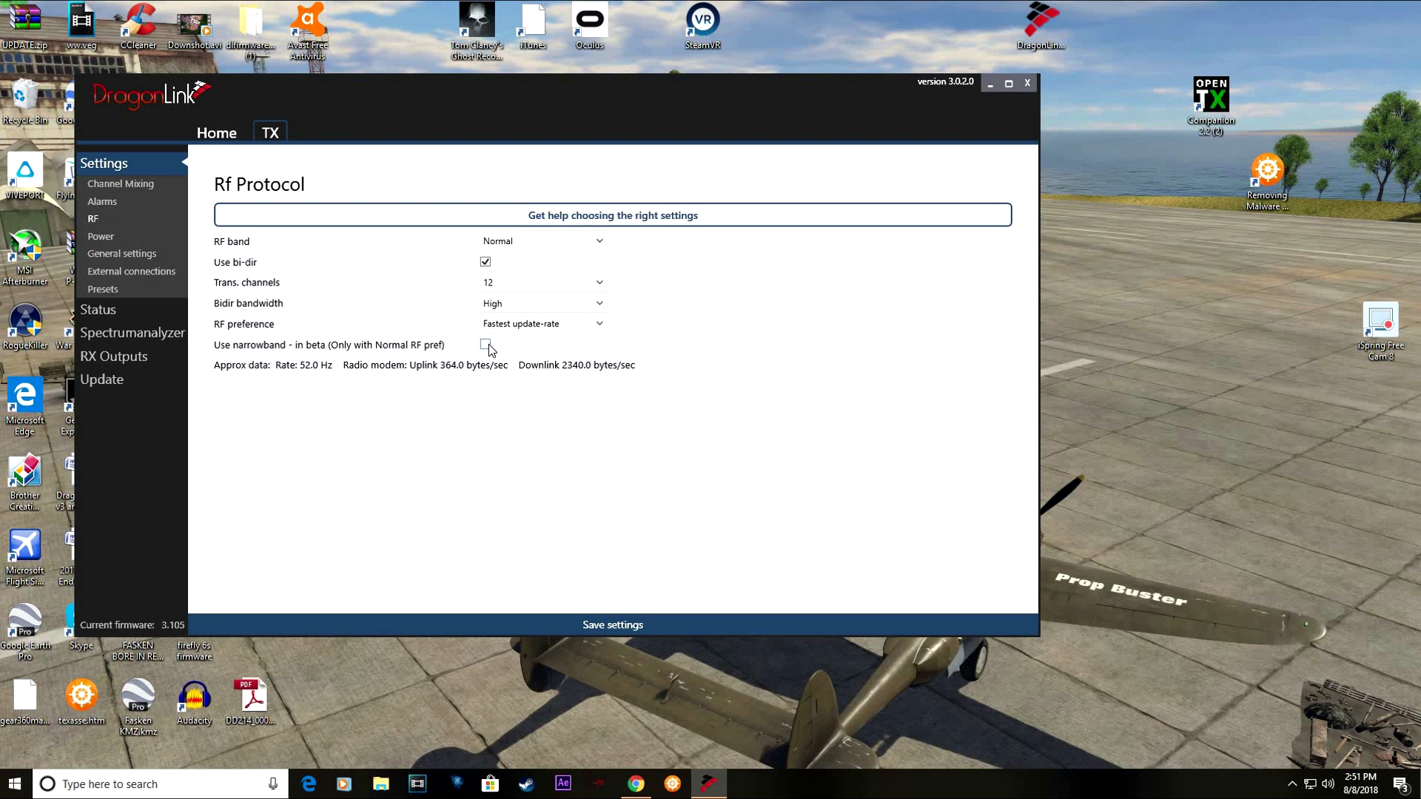
pyautogui.click(99, 237)
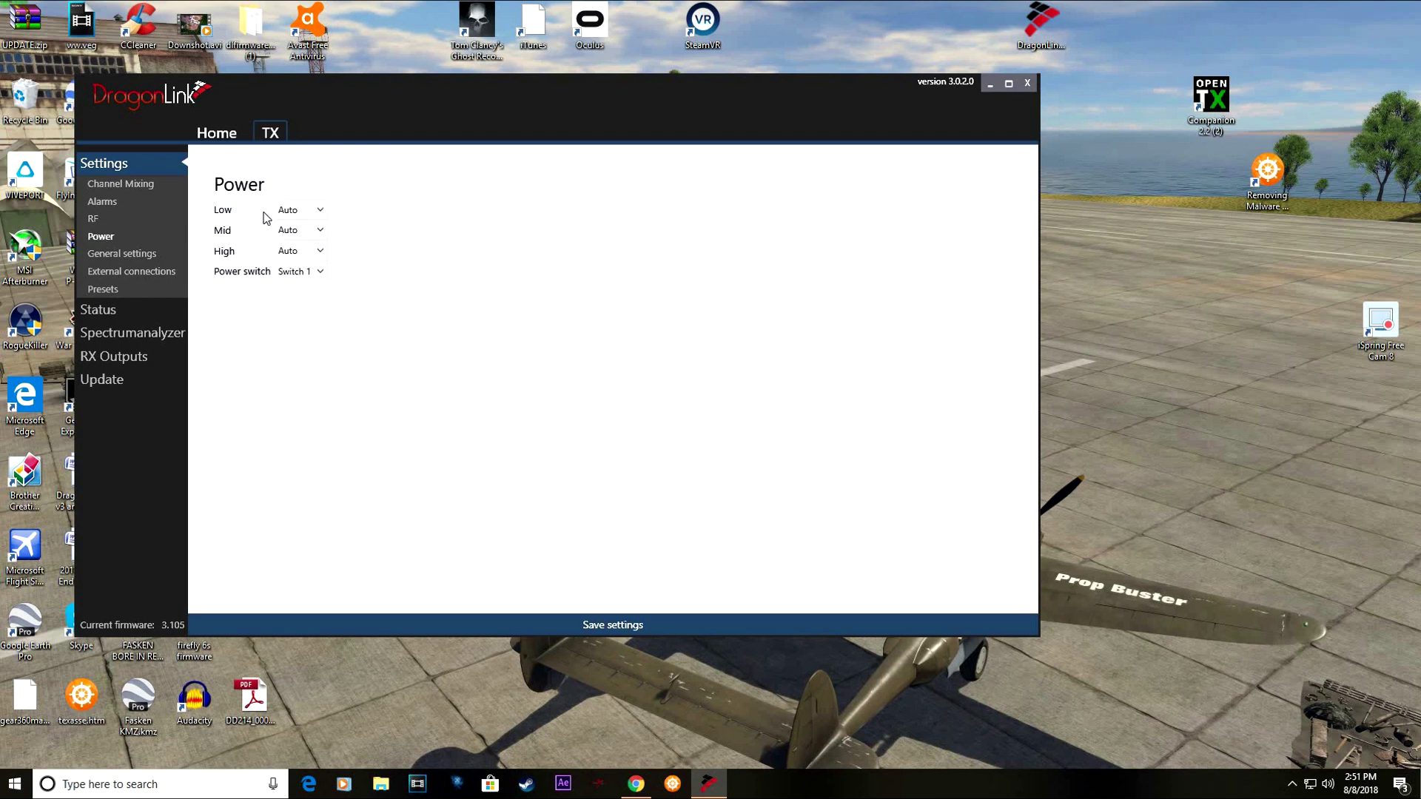
pyautogui.click(116, 255)
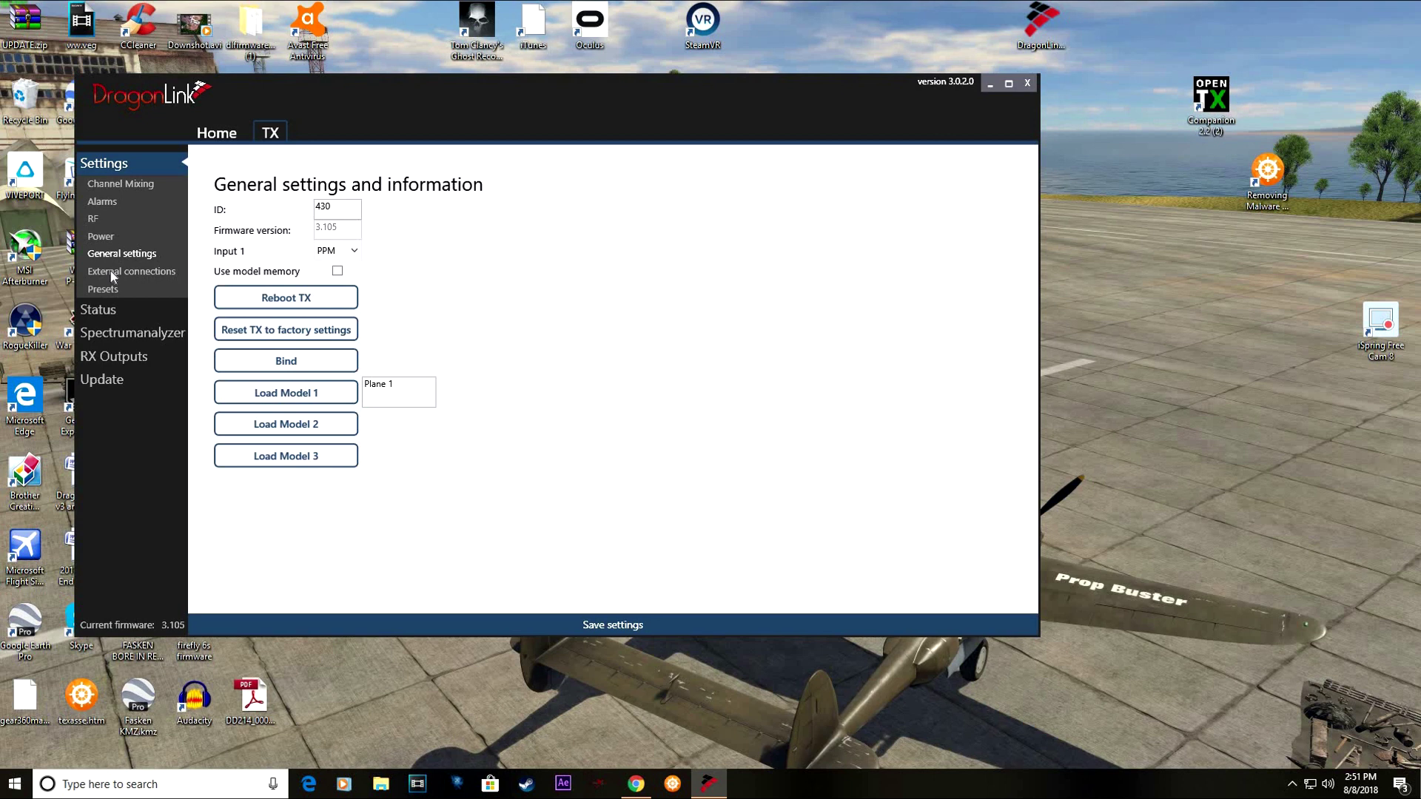
# Keep Input 1 on PPM and save External connections: Bluetooth radio modem, 57600 baud, Mavlink decoding on.
pyautogui.click(353, 250)
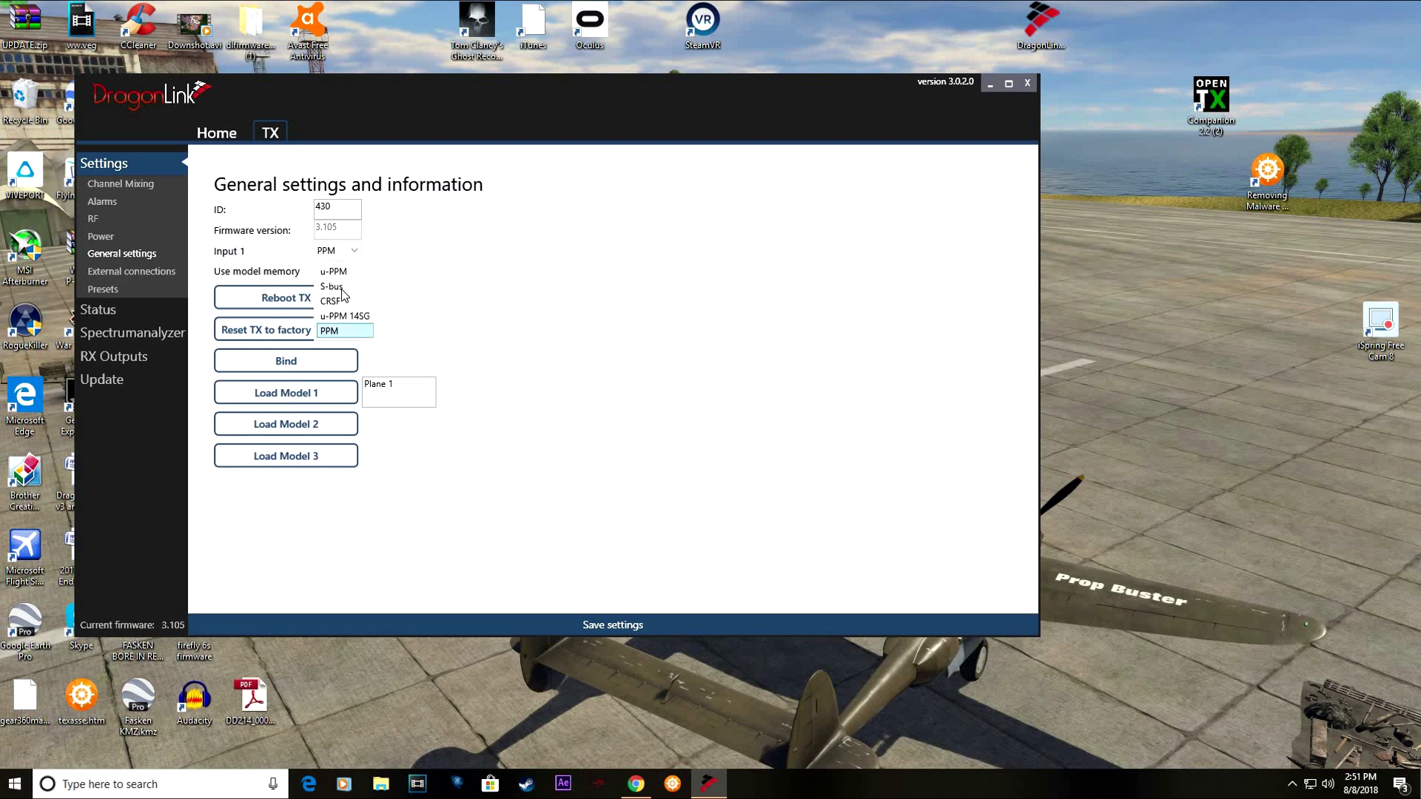
pyautogui.click(184, 285)
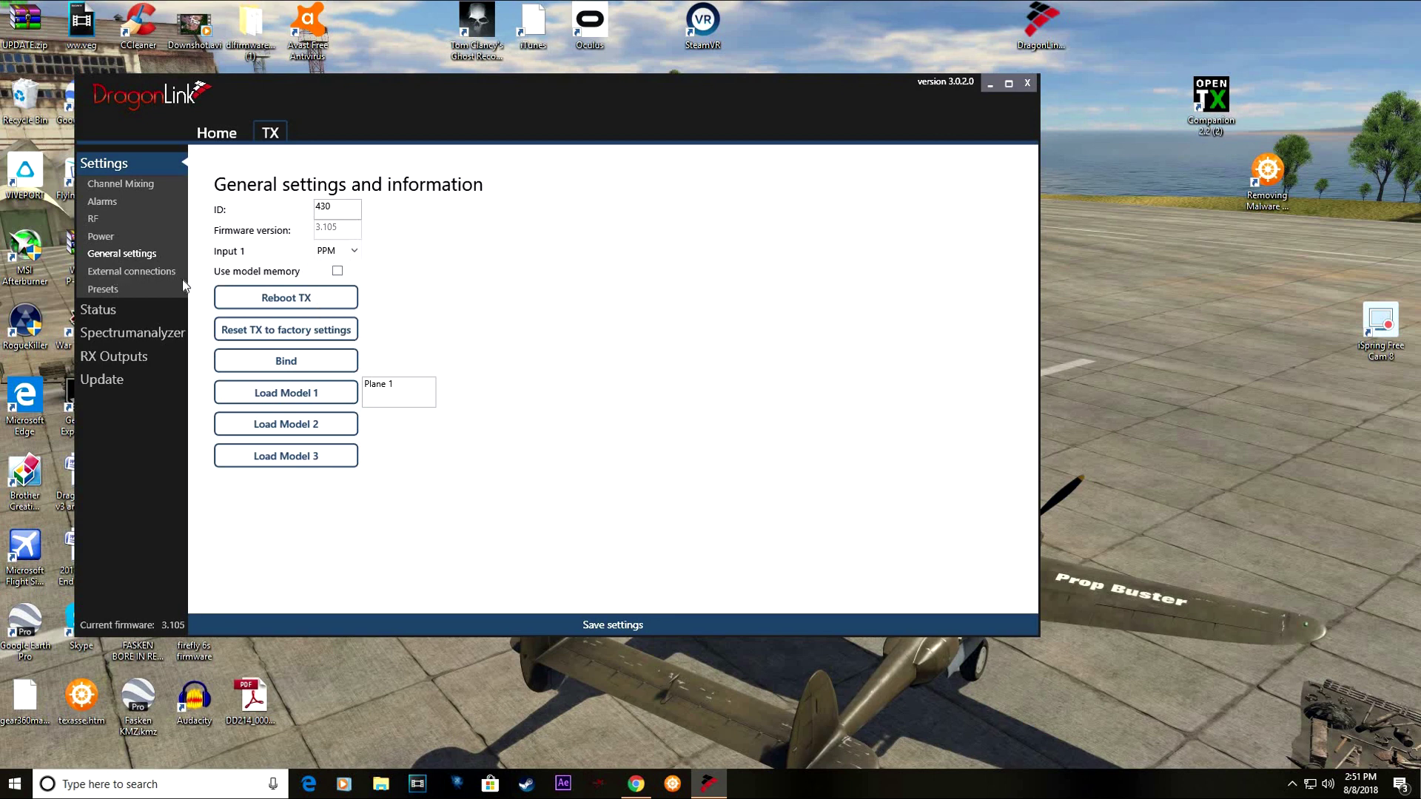
pyautogui.click(135, 271)
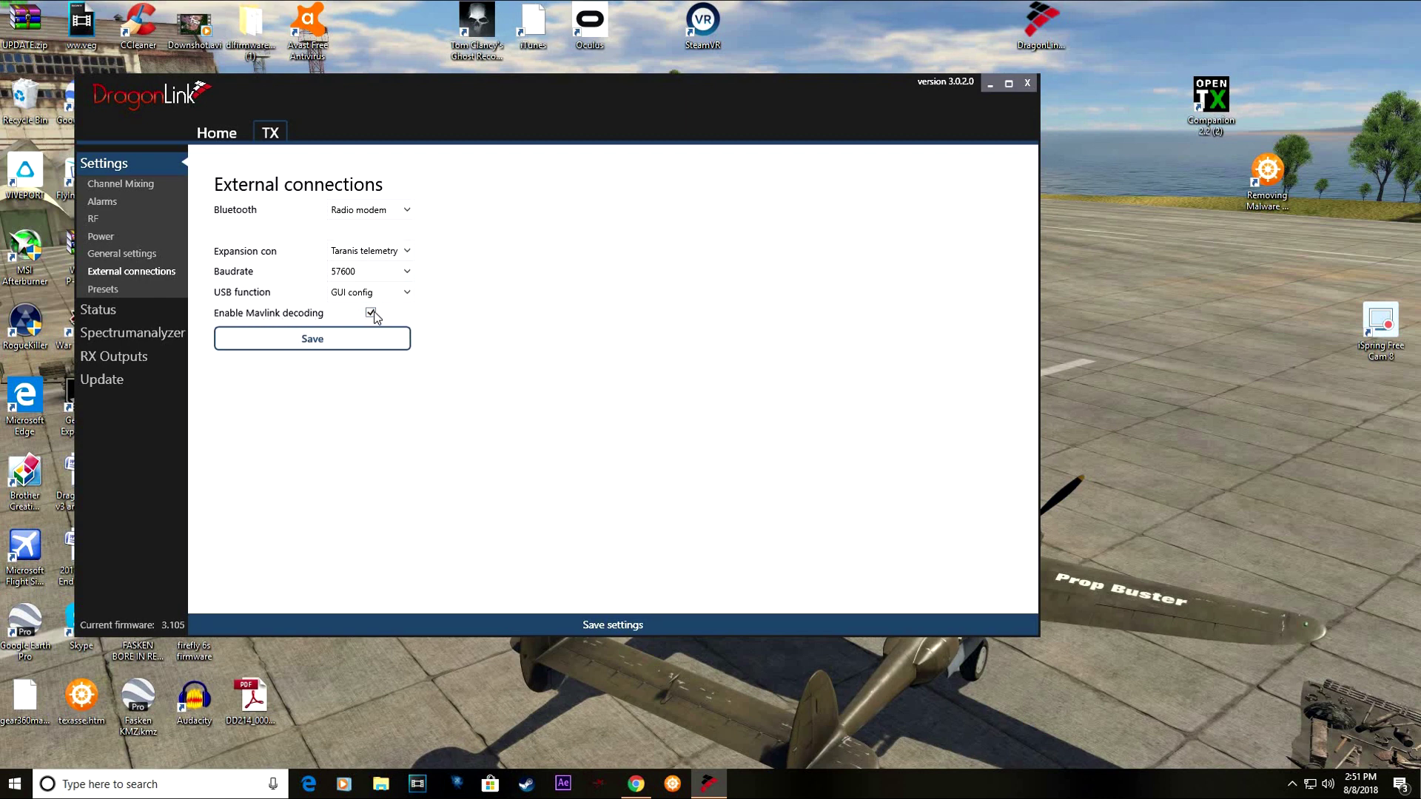
pyautogui.click(344, 346)
pyautogui.click(1027, 83)
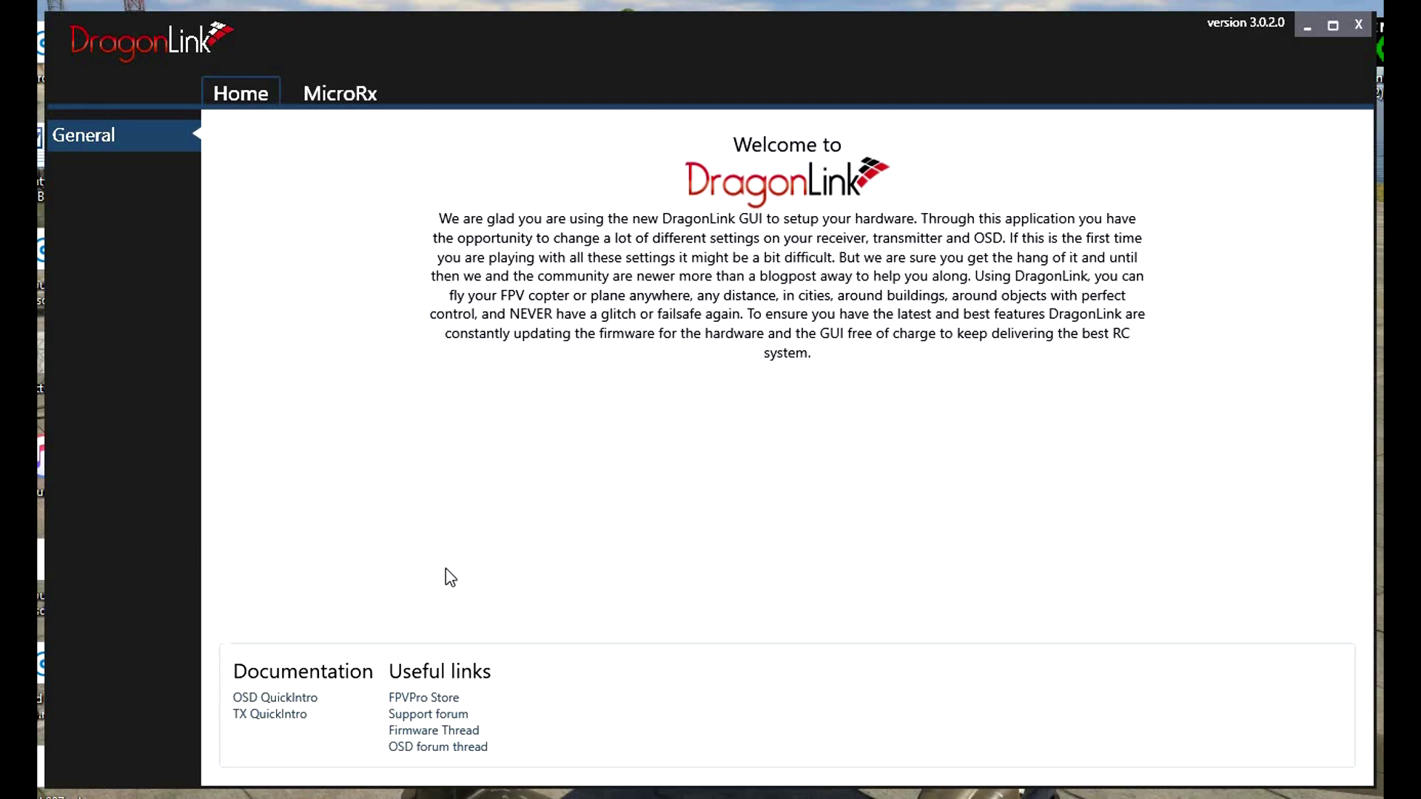
# Open the MicroRx tab, check firmware 3.104 in General settings, then view the receiver outputs.
pyautogui.click(339, 101)
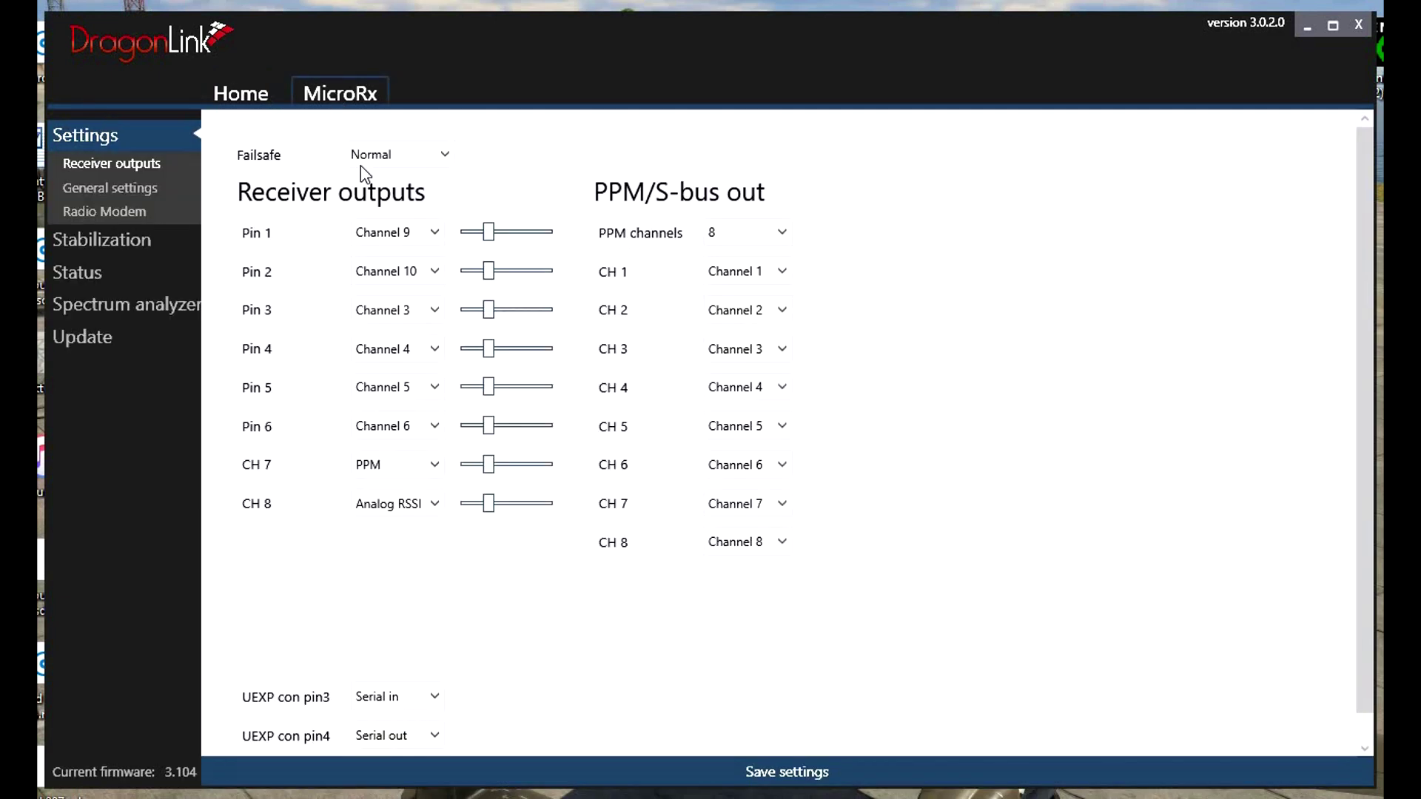
pyautogui.click(89, 190)
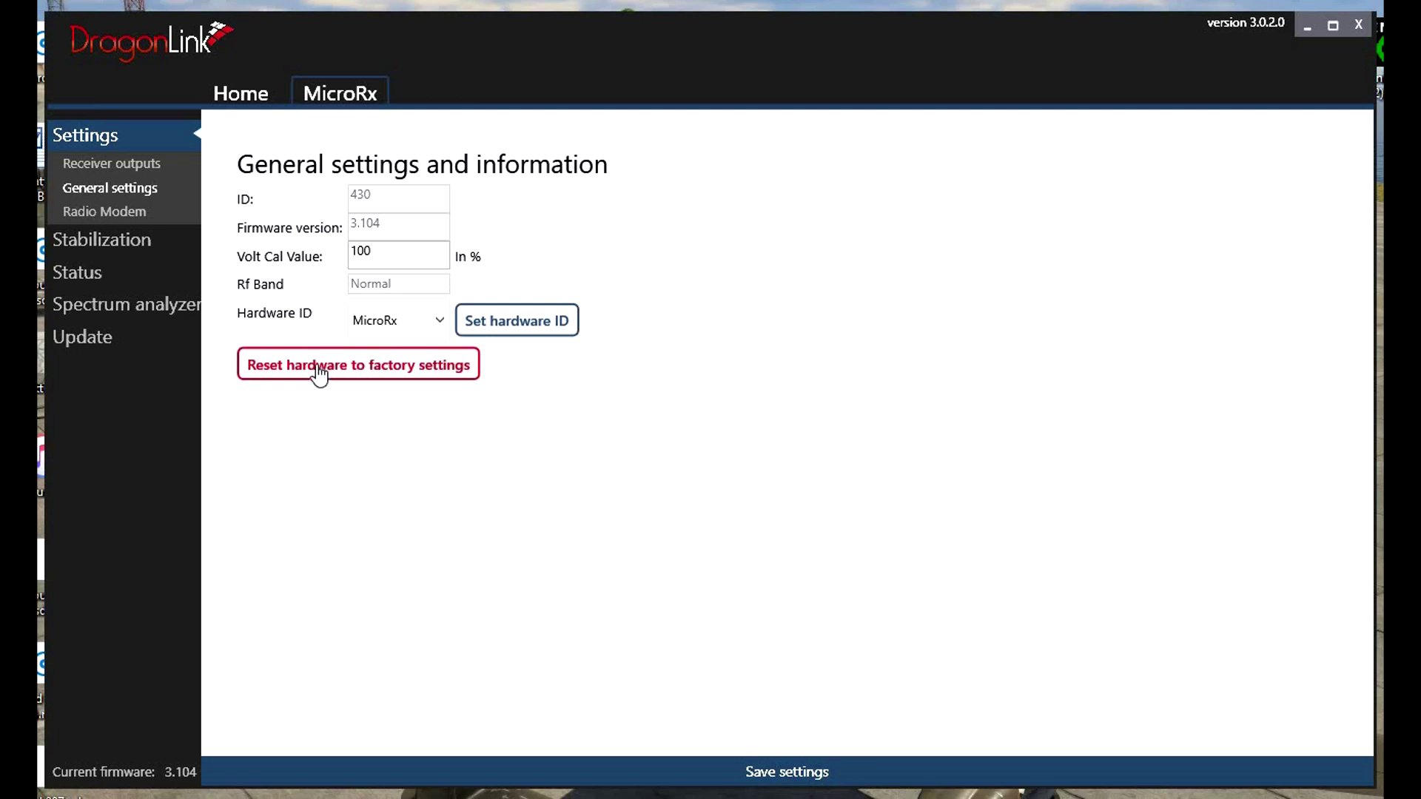
pyautogui.click(91, 164)
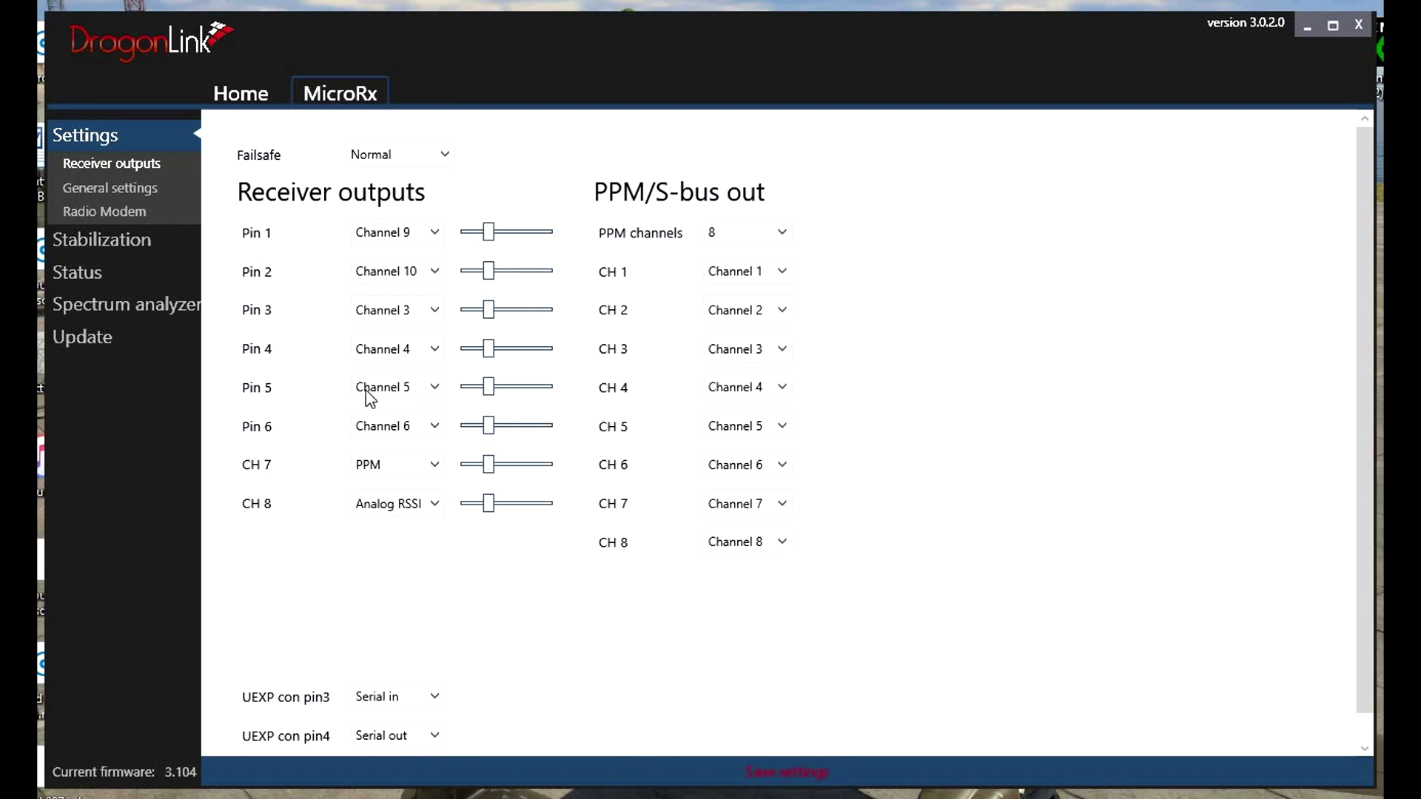
pyautogui.click(88, 190)
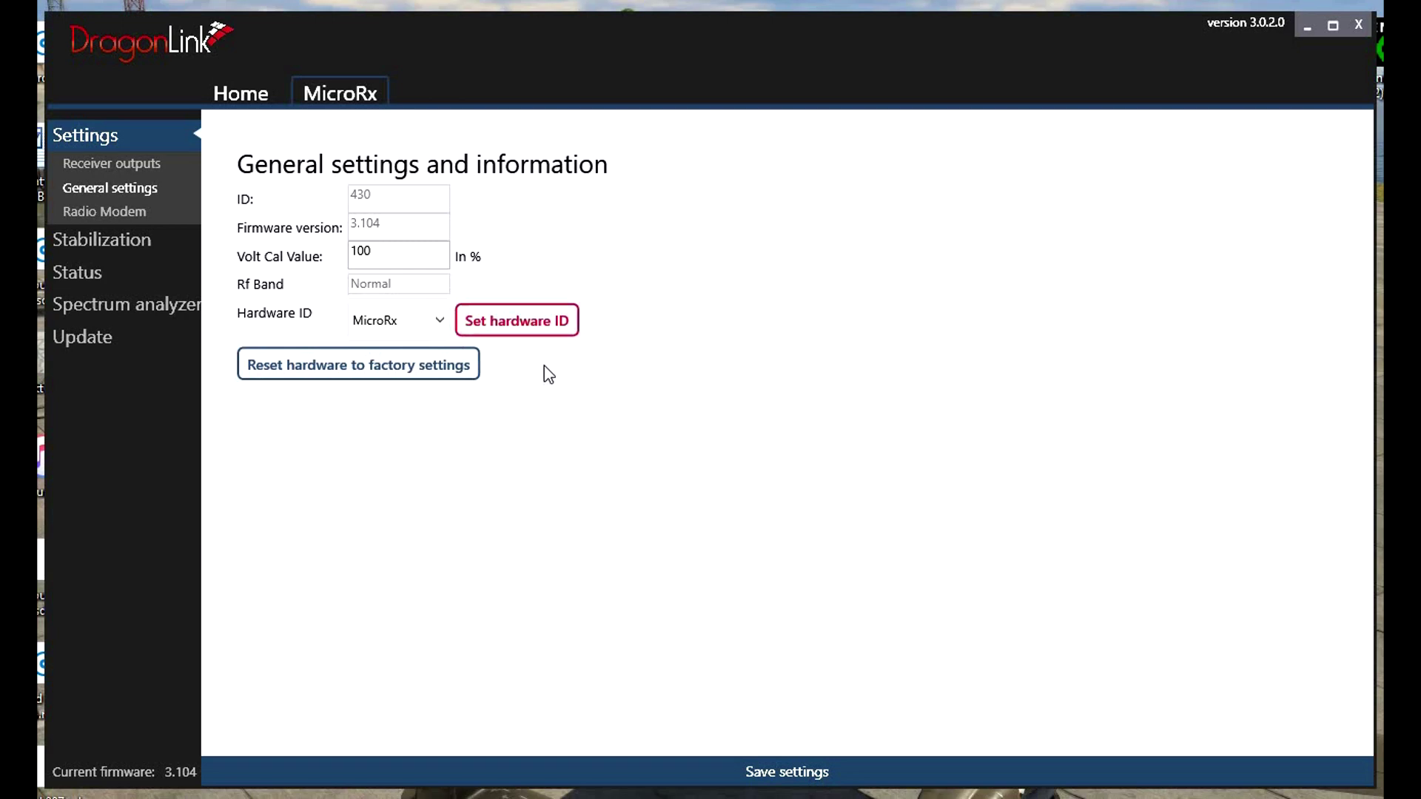
pyautogui.click(118, 216)
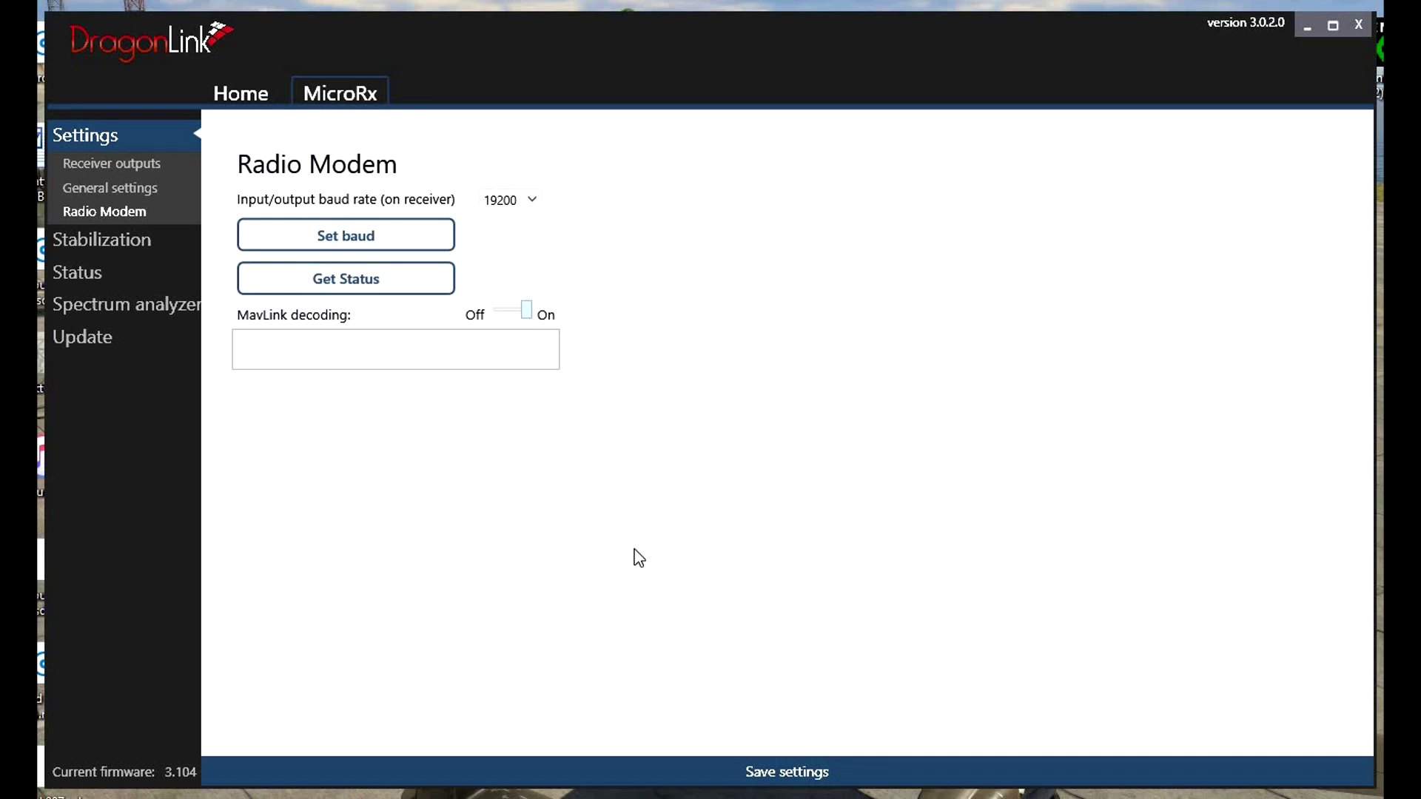
# Save the MicroRx radio modem settings (19200 baud, MavLink decoding On) and recheck General settings and outputs.
pyautogui.click(770, 773)
pyautogui.click(113, 193)
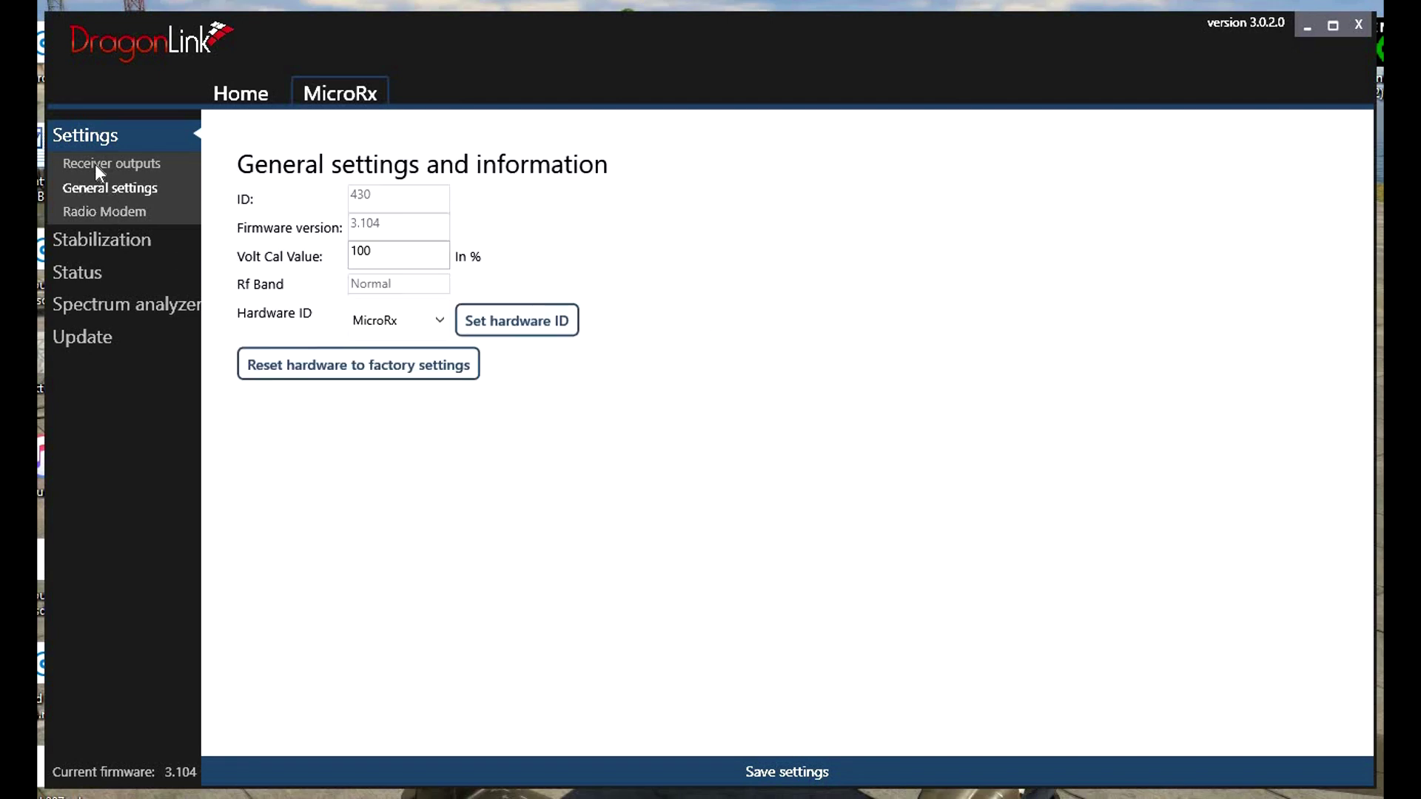
pyautogui.click(95, 163)
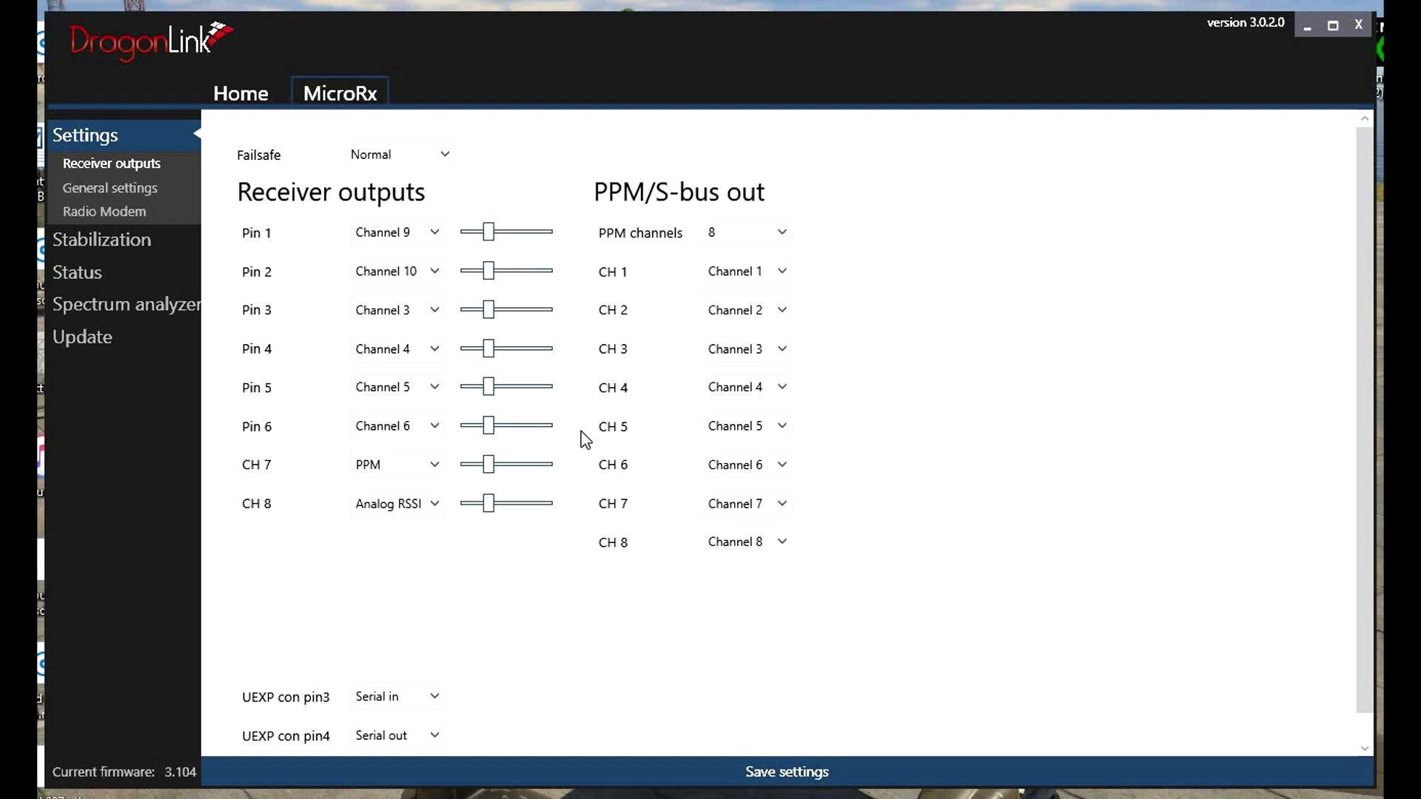